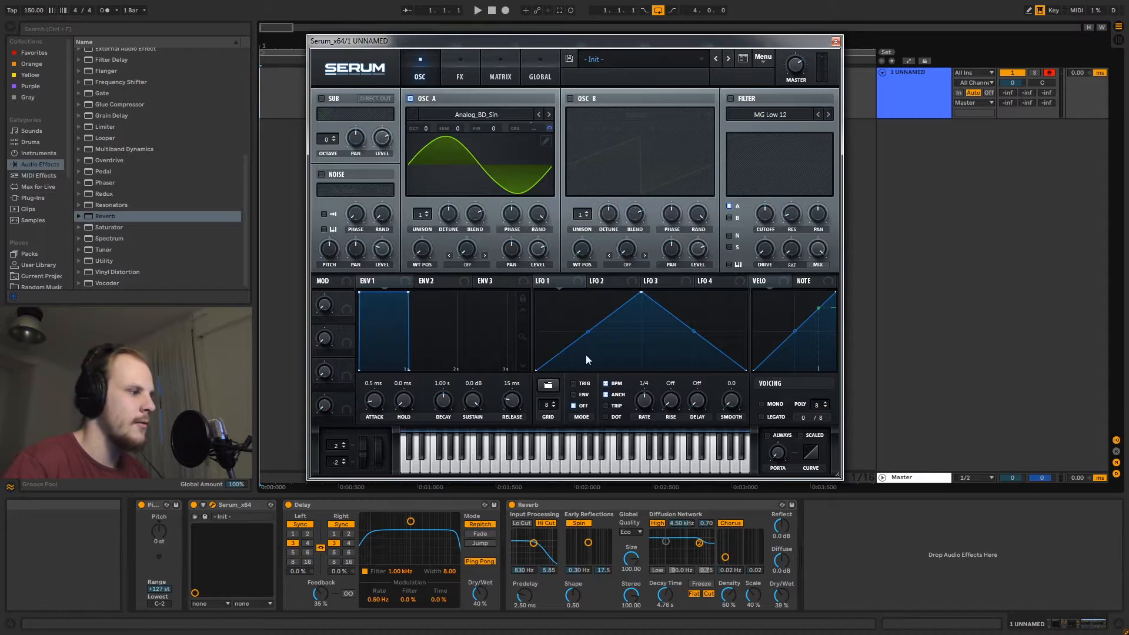
Review the existing Serum patch's effects, oscillator, modulation matrix and Chaos 1 settings, play test notes, and close the plug-in window.
left_click(462, 76)
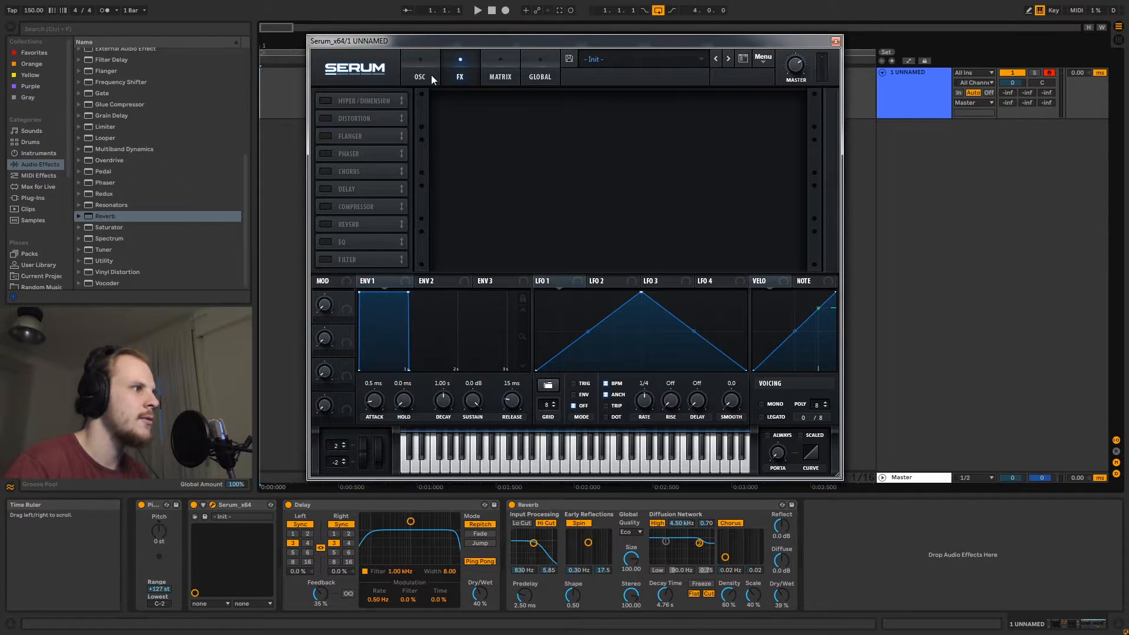
left_click(431, 75)
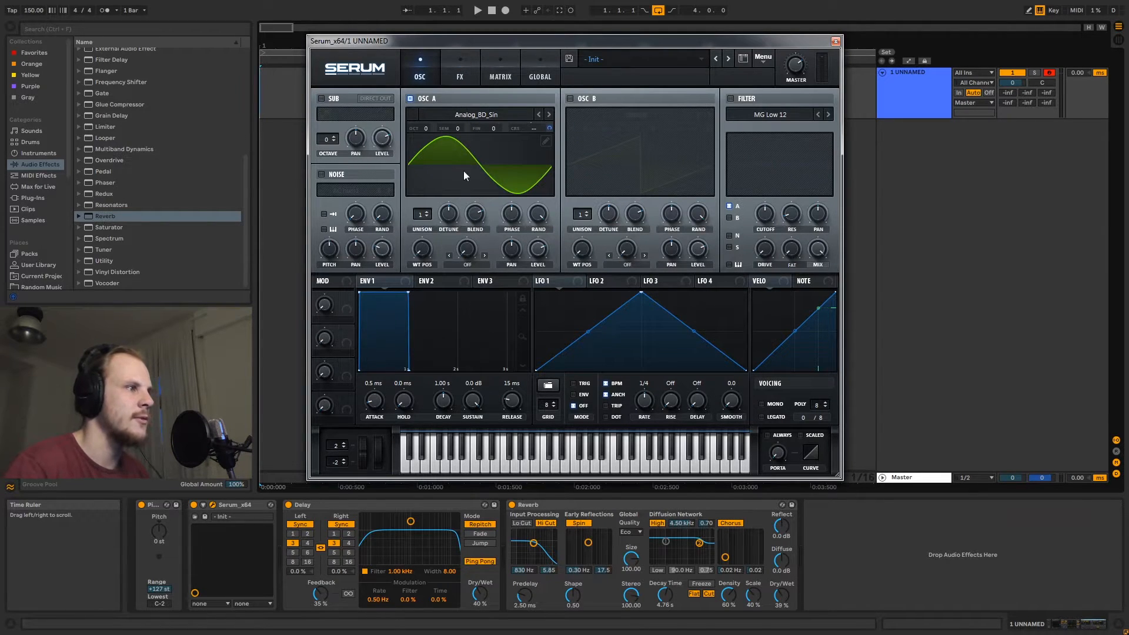
left_click(497, 77)
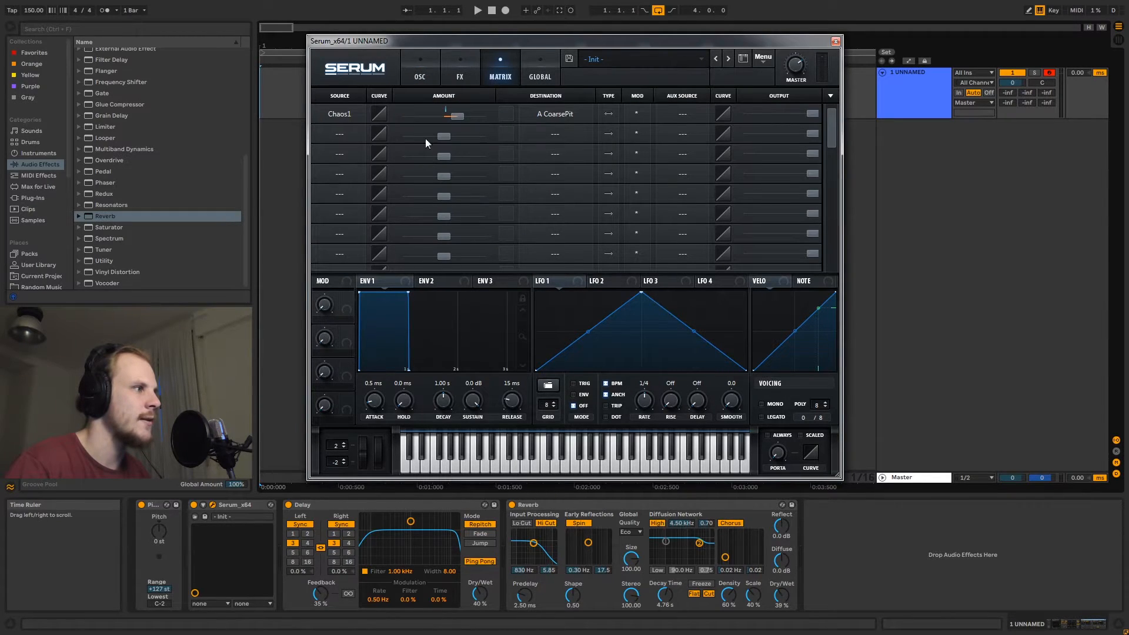
left_click(539, 78)
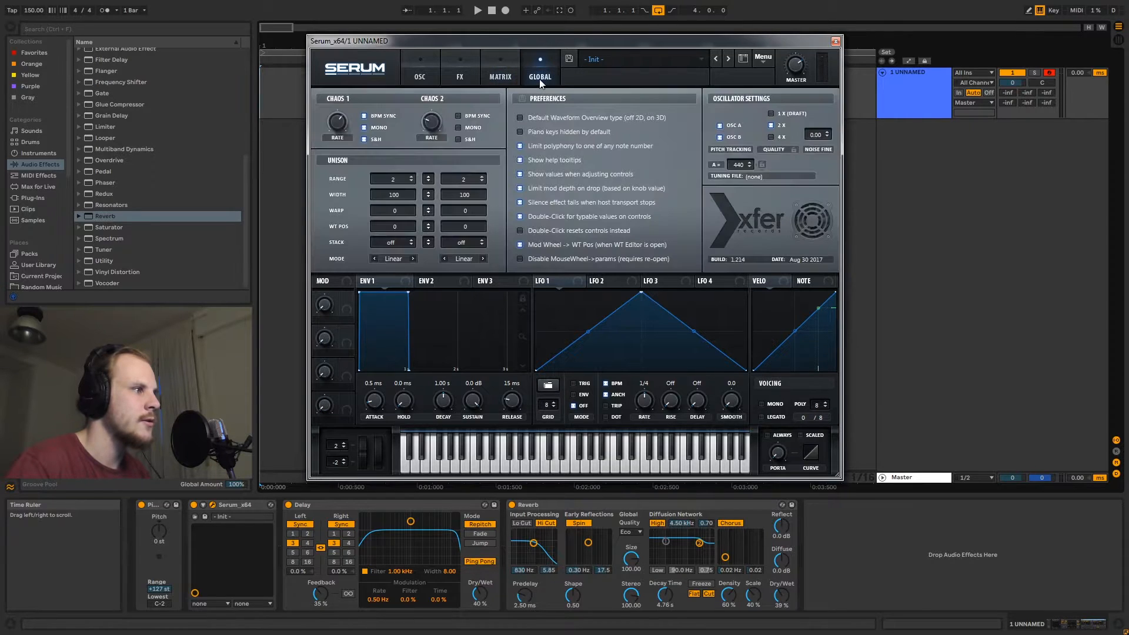
mouse_move(339, 125)
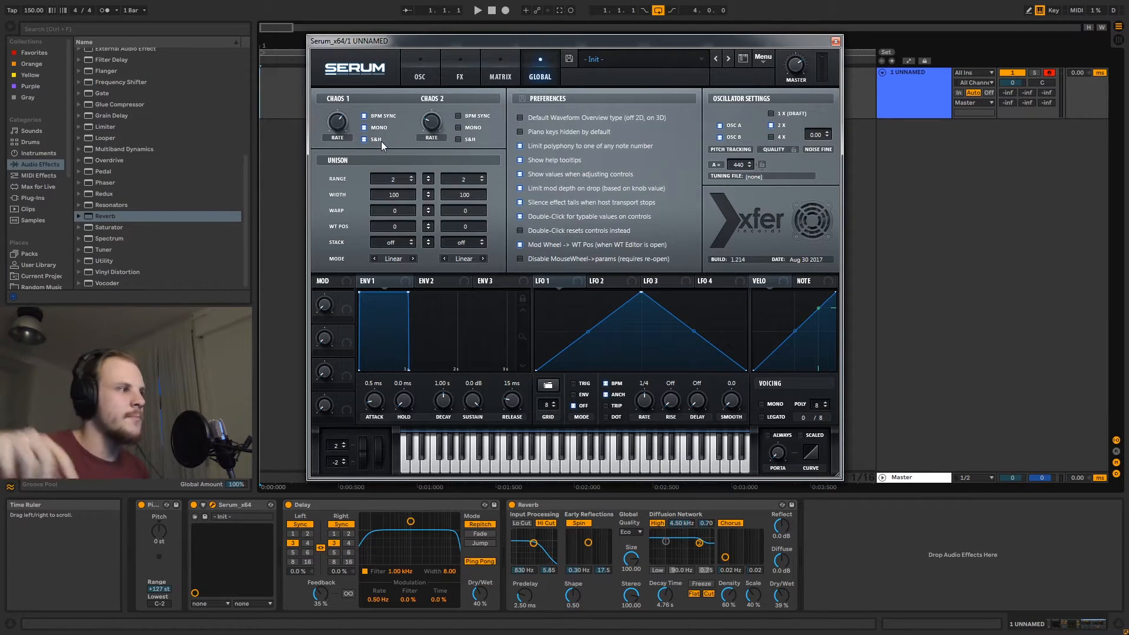
left_click(418, 76)
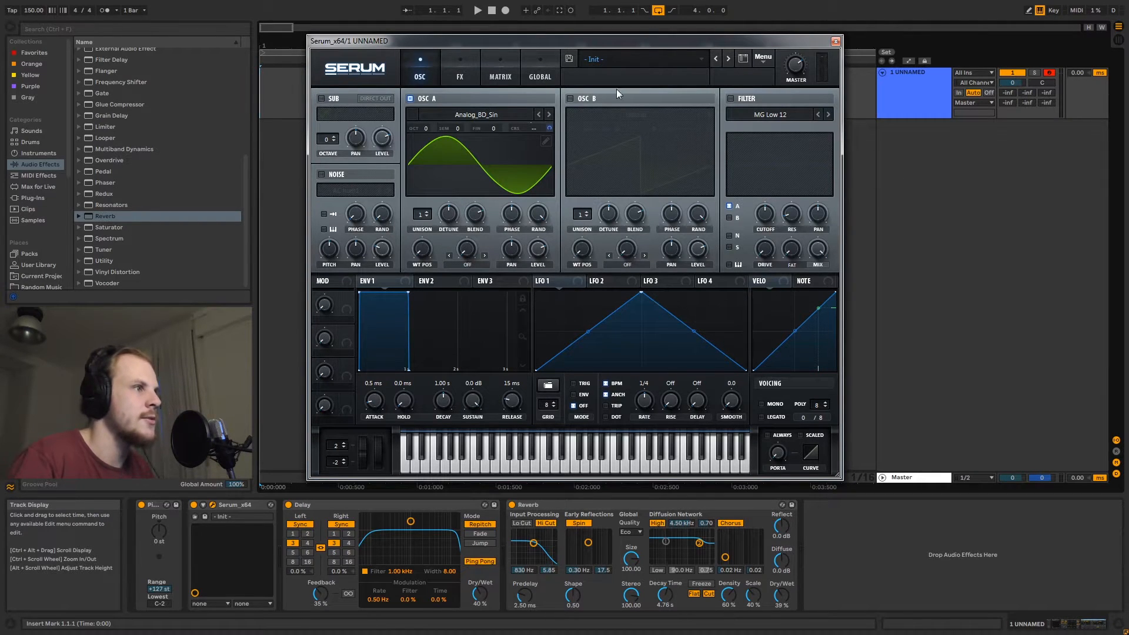
key("h")
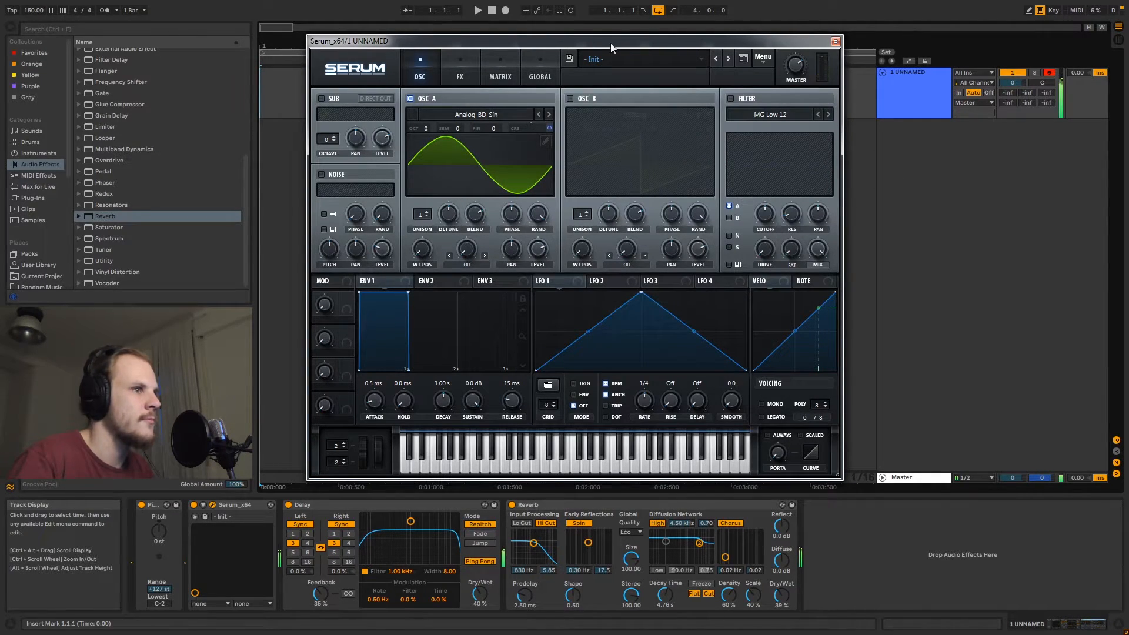
key("h")
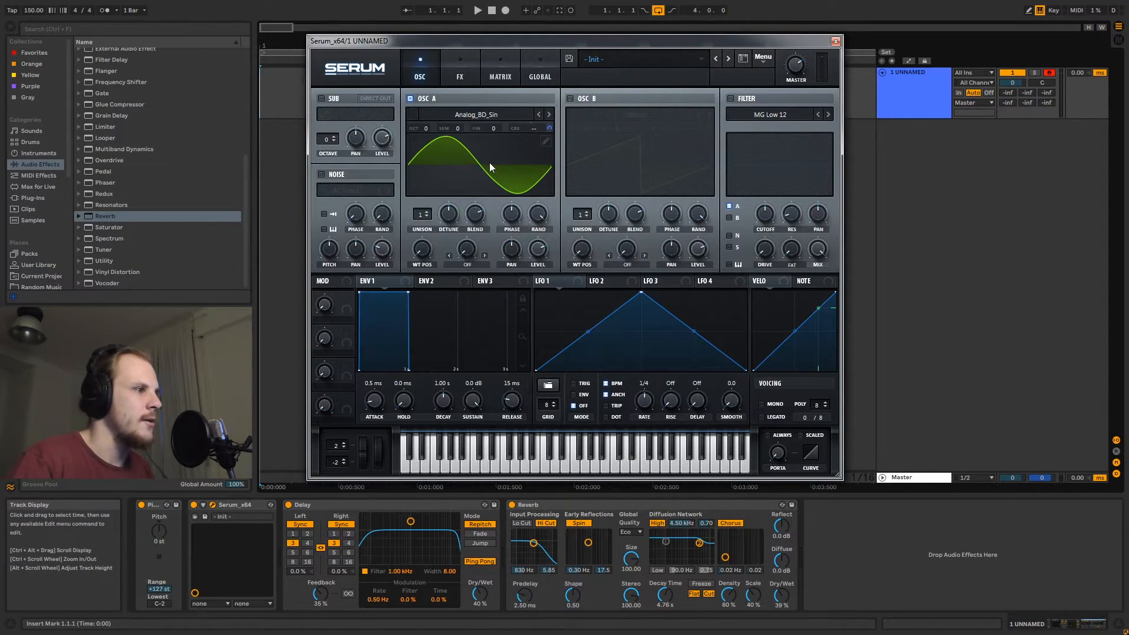
left_click(835, 41)
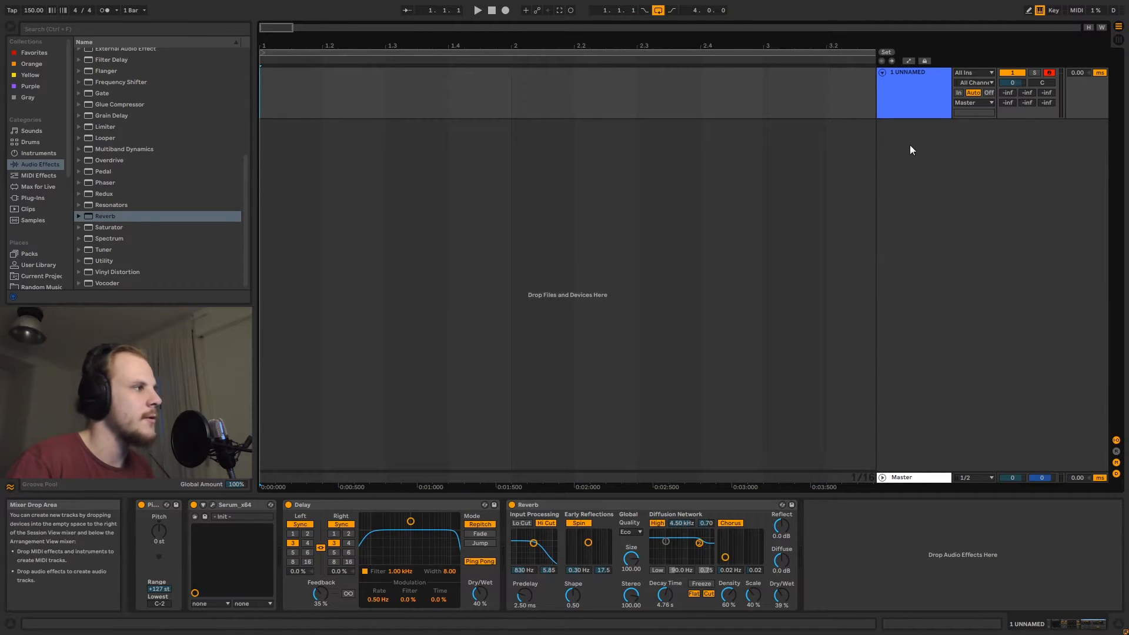
Fold the first track and insert a new MIDI track below it.
left_click(881, 72)
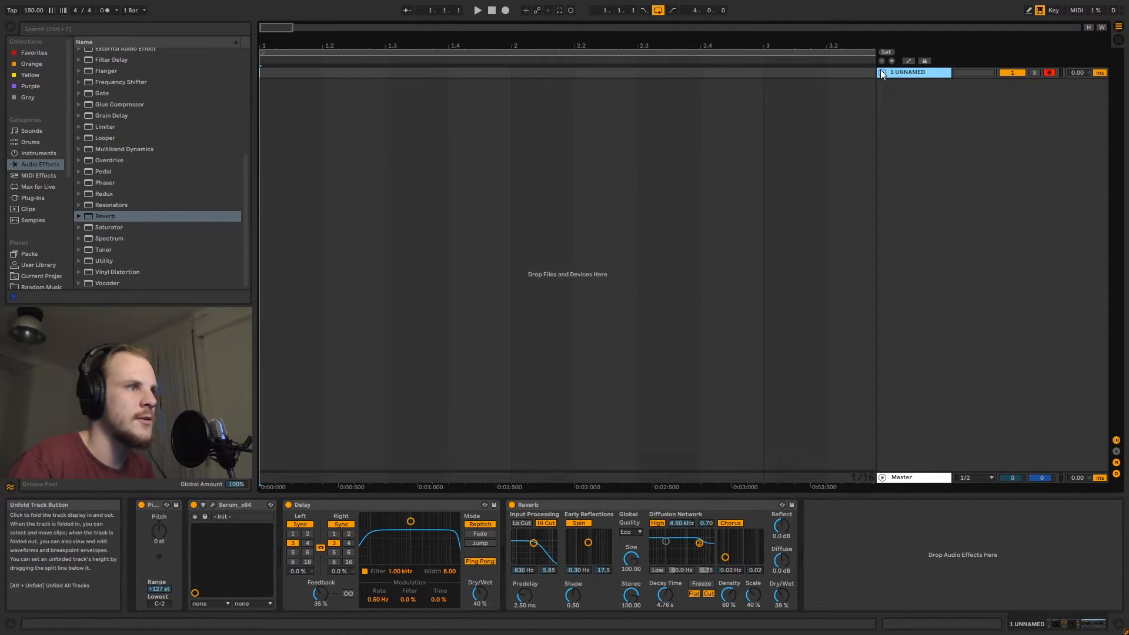
right_click(895, 112)
left_click(917, 123)
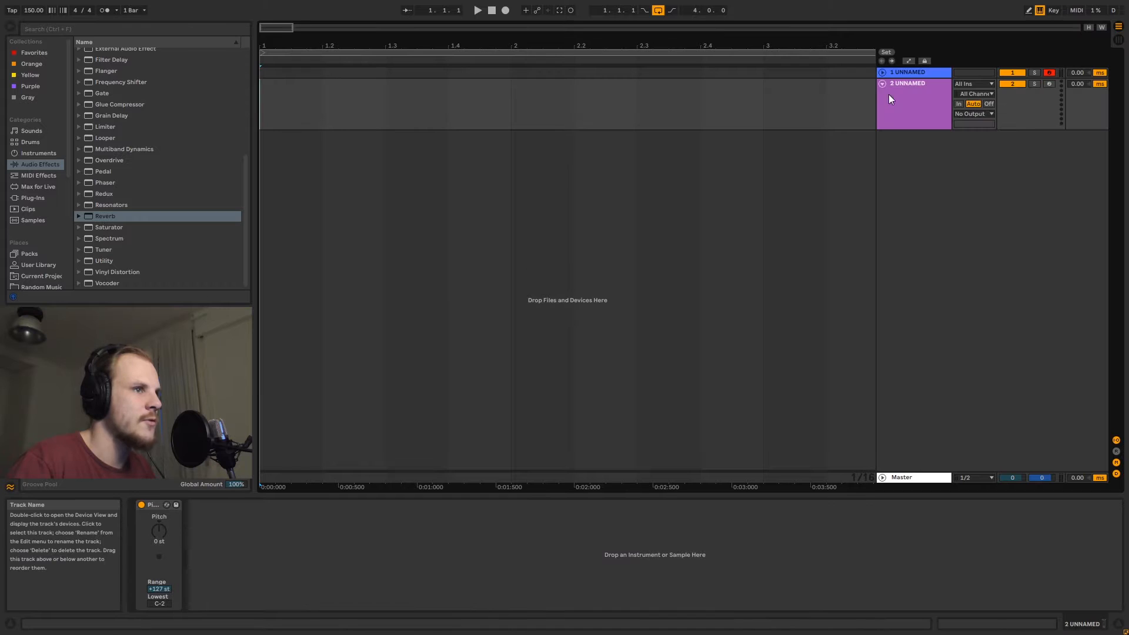
left_click(911, 104)
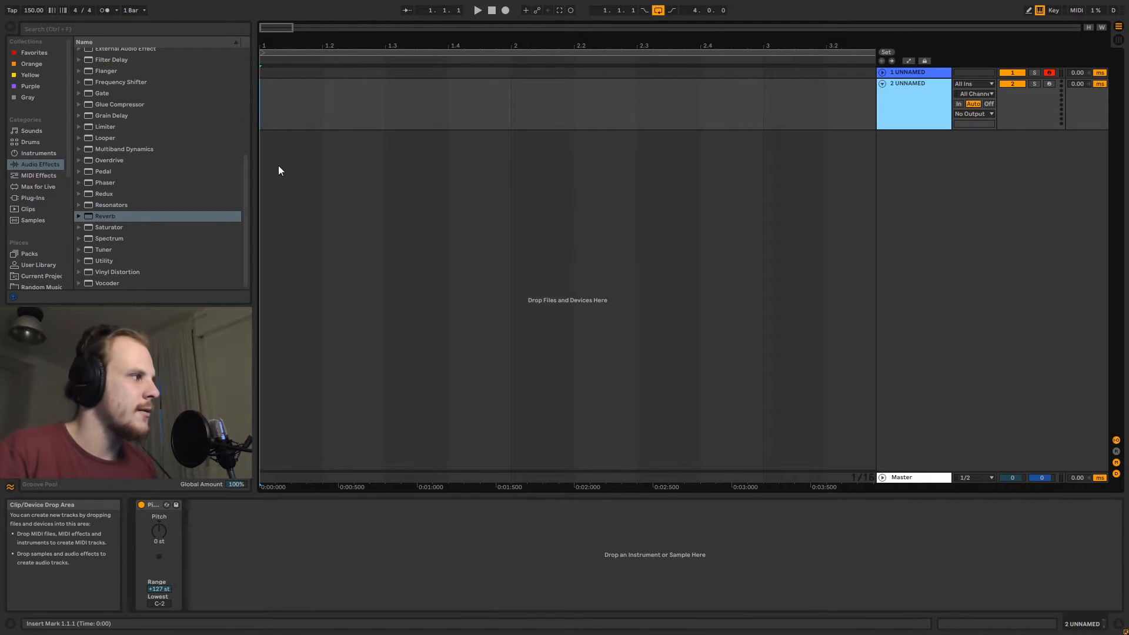
Load the Serum_x64 instrument from Xfer Records onto the second track.
left_click(30, 220)
left_click(33, 198)
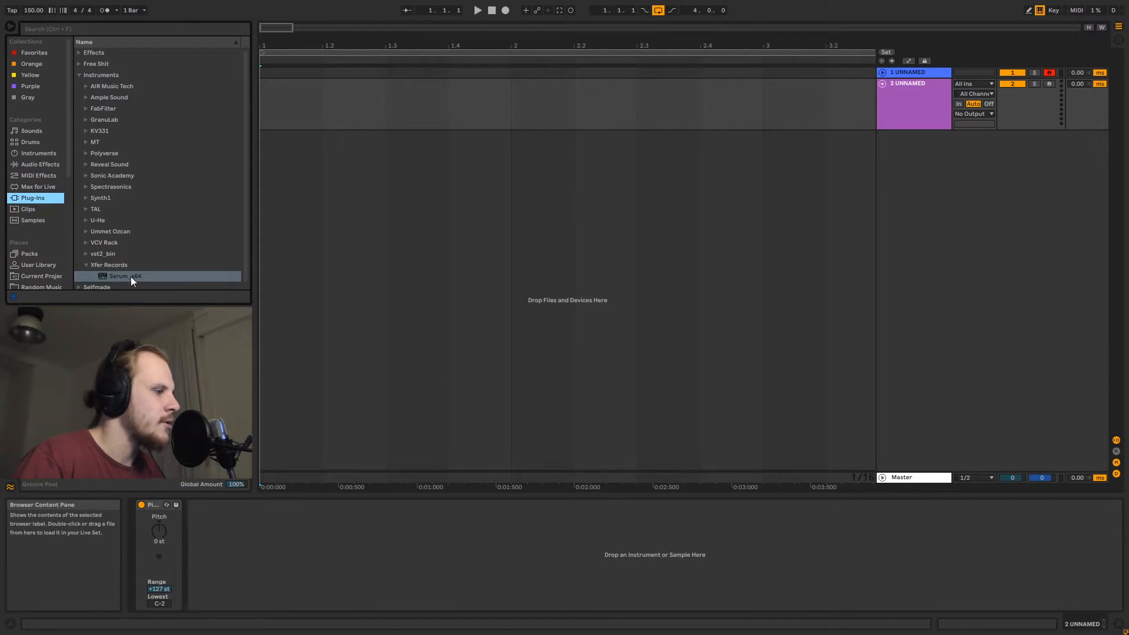
left_click_drag(130, 276, 306, 583)
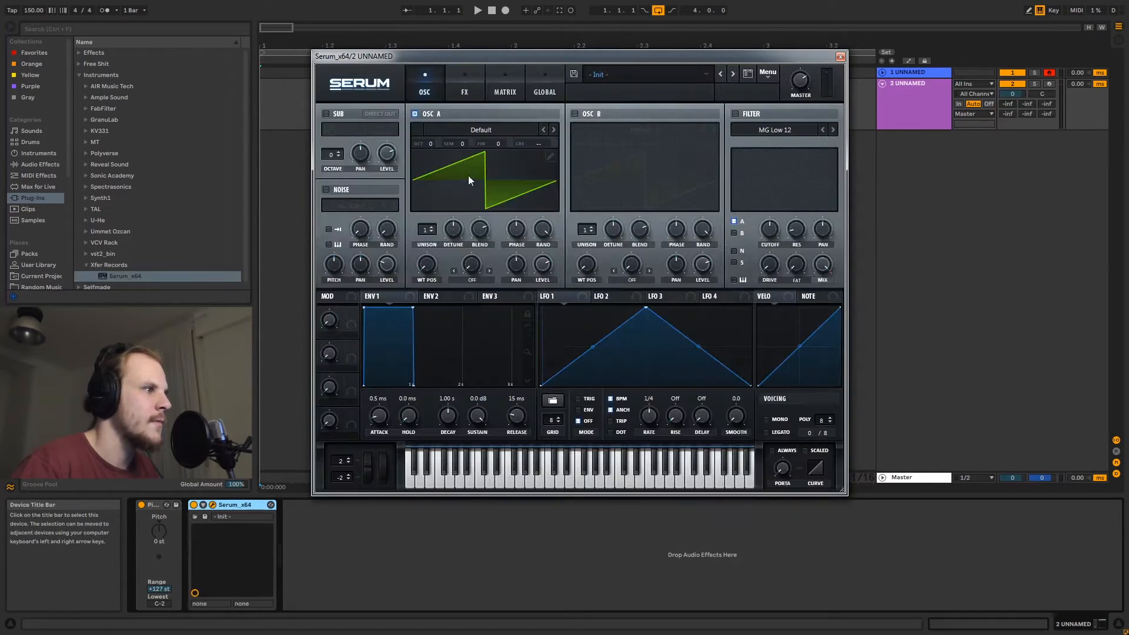
Load the Analog wavetable Basic Shapes into Serum's oscillator A and close the plug-in window.
left_click(482, 132)
mouse_move(467, 143)
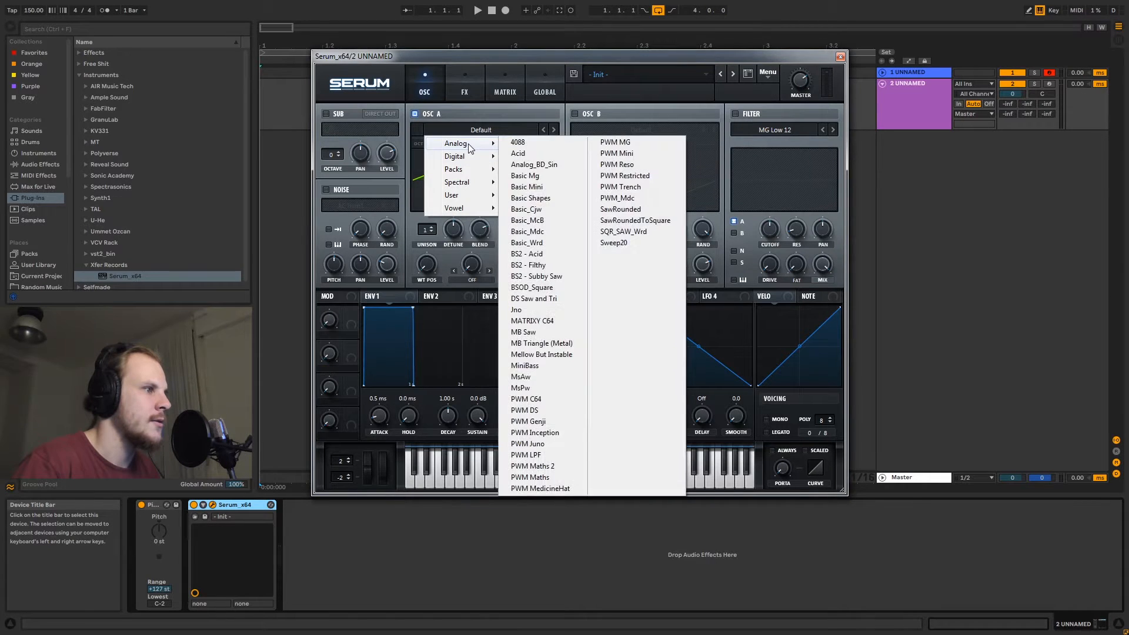
left_click(529, 198)
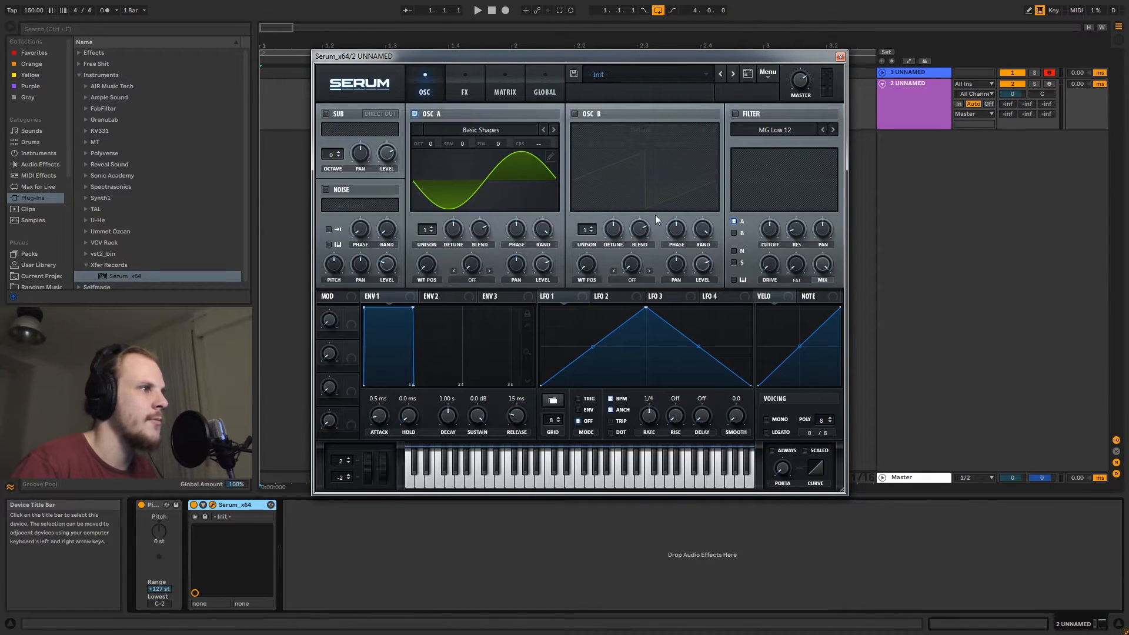
left_click(839, 57)
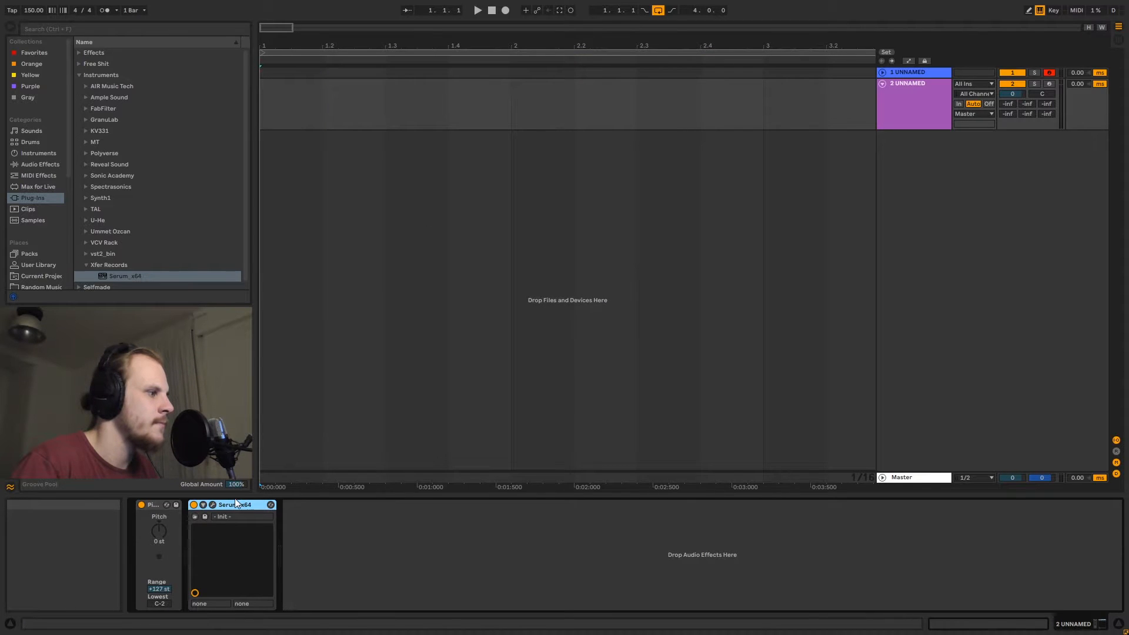
left_click(212, 504)
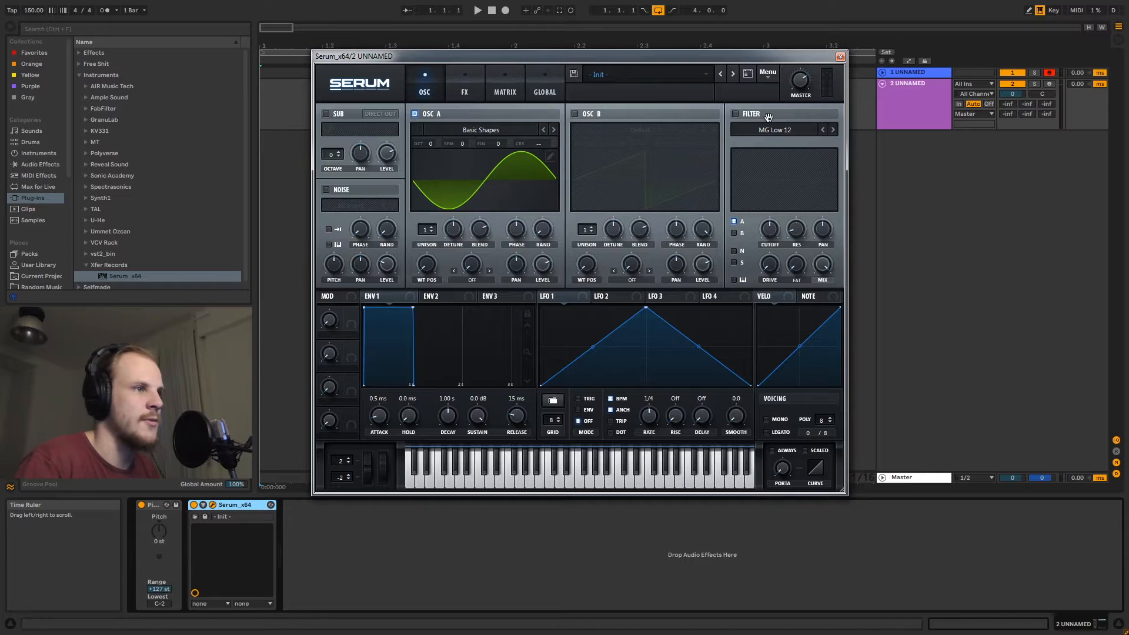
left_click(838, 56)
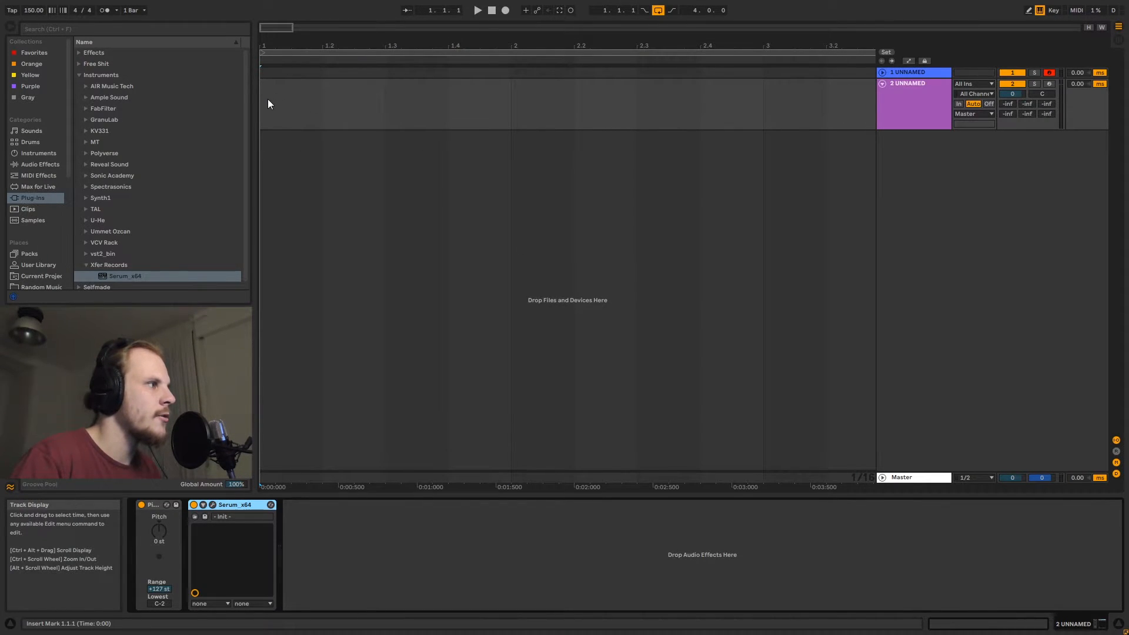
Create a one-bar MIDI clip at bar 1 on the second track and draw a G3 note spanning the whole bar.
left_click_drag(268, 104, 509, 113)
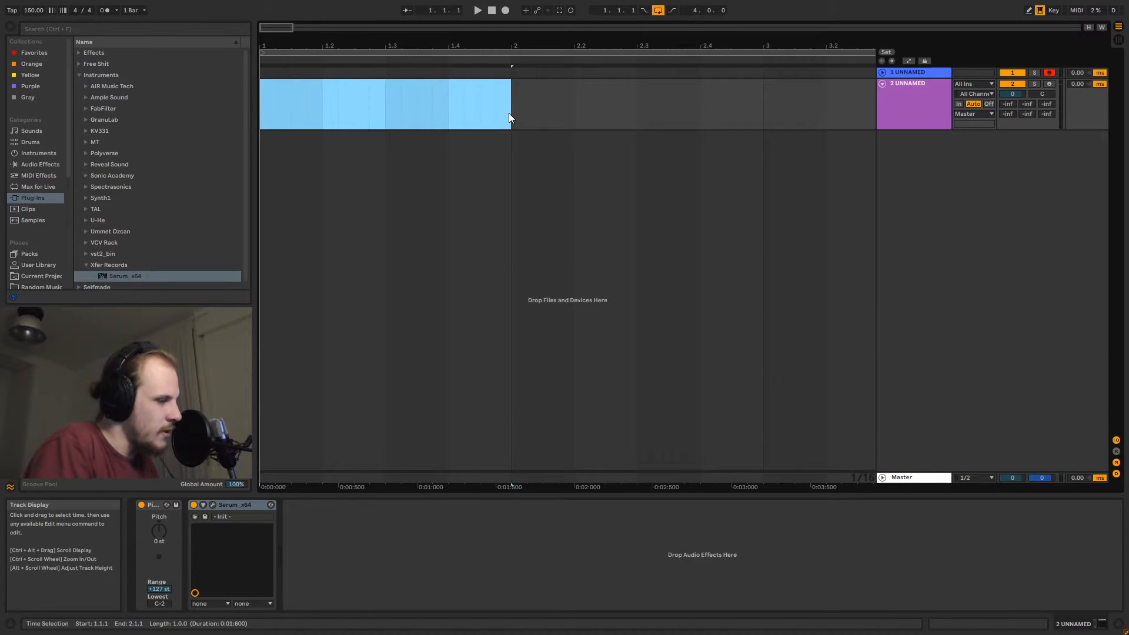
key("ctrl+shift+m")
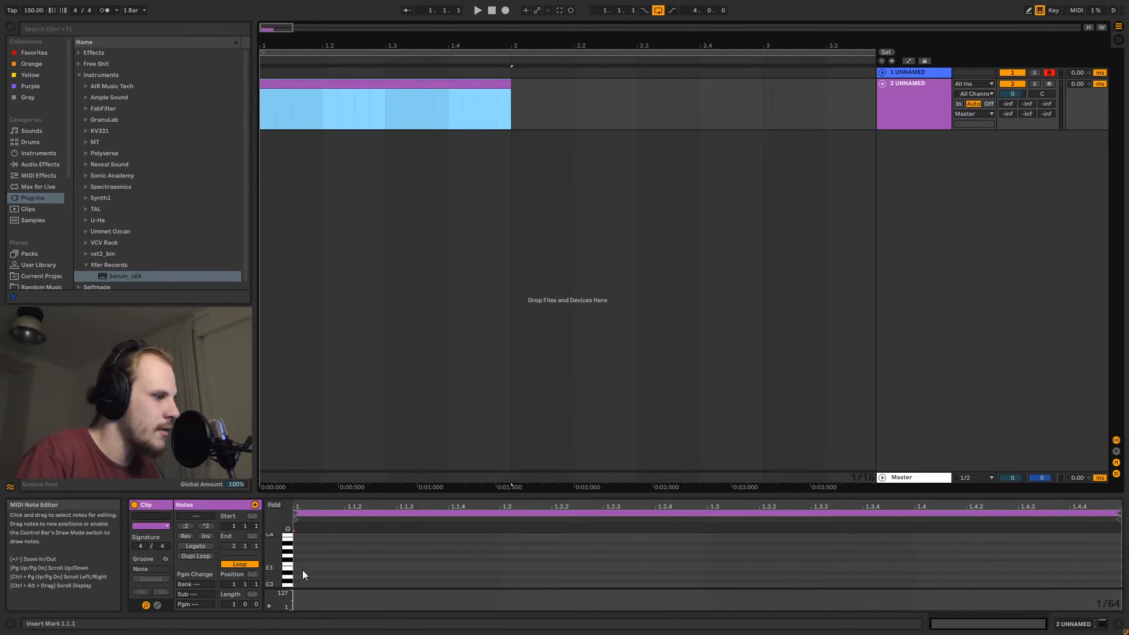
double_click(298, 556)
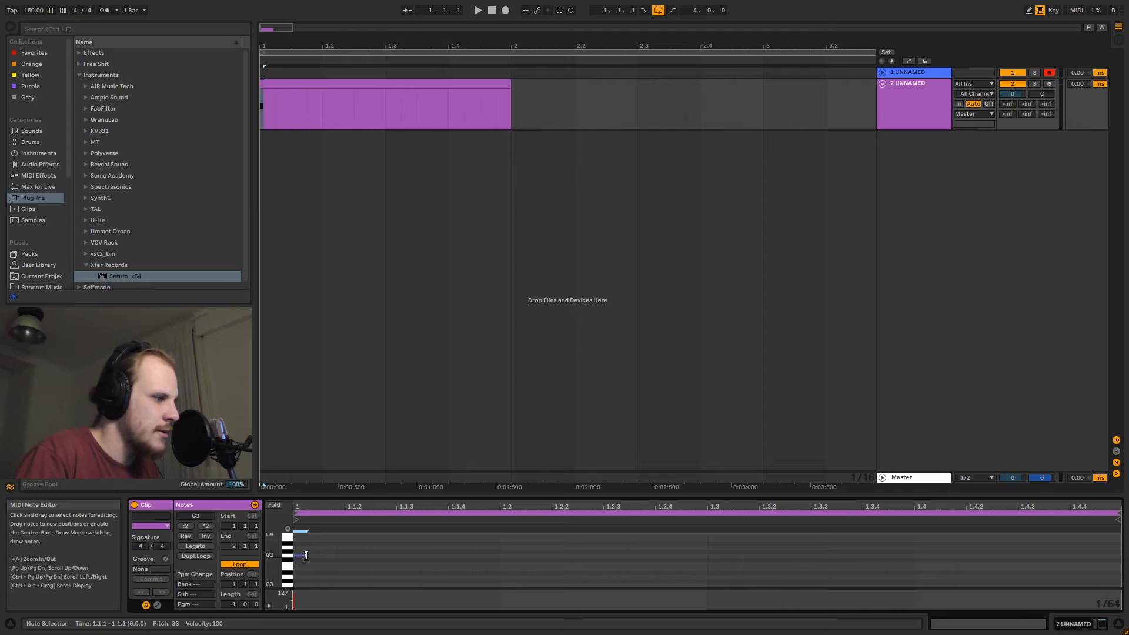
left_click_drag(305, 556, 1077, 588)
Copy the full-bar G3 note to A3, A#3, C4, D4, D#4 and F4 to build a G natural minor scale.
key("ctrl+c")
key("ctrl+v")
key("Up")
key("Up")
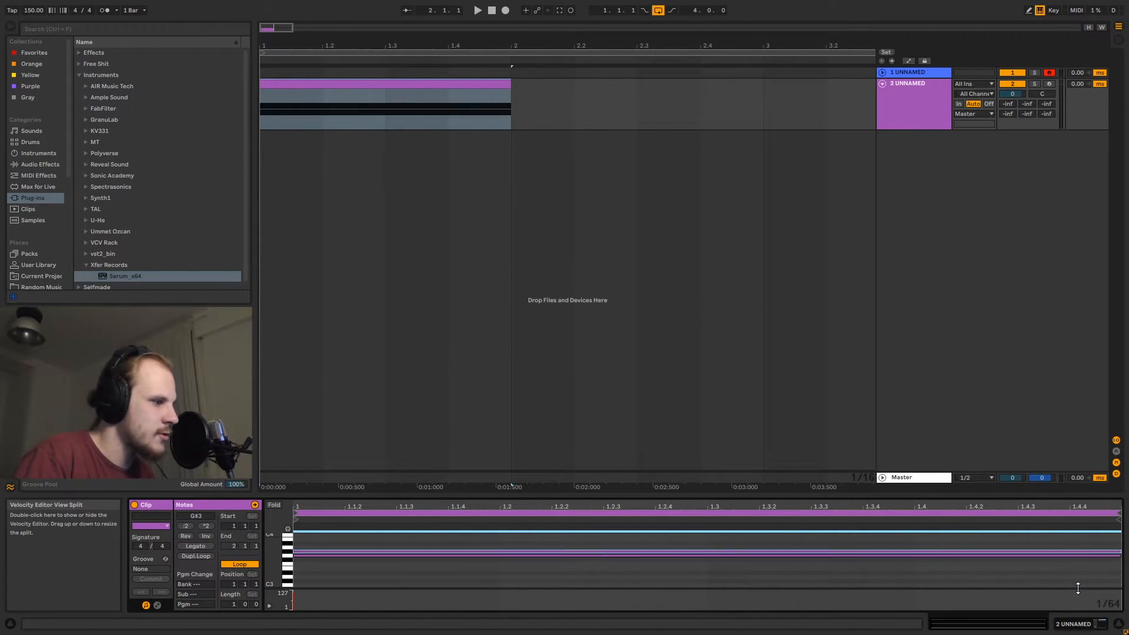
key("Up")
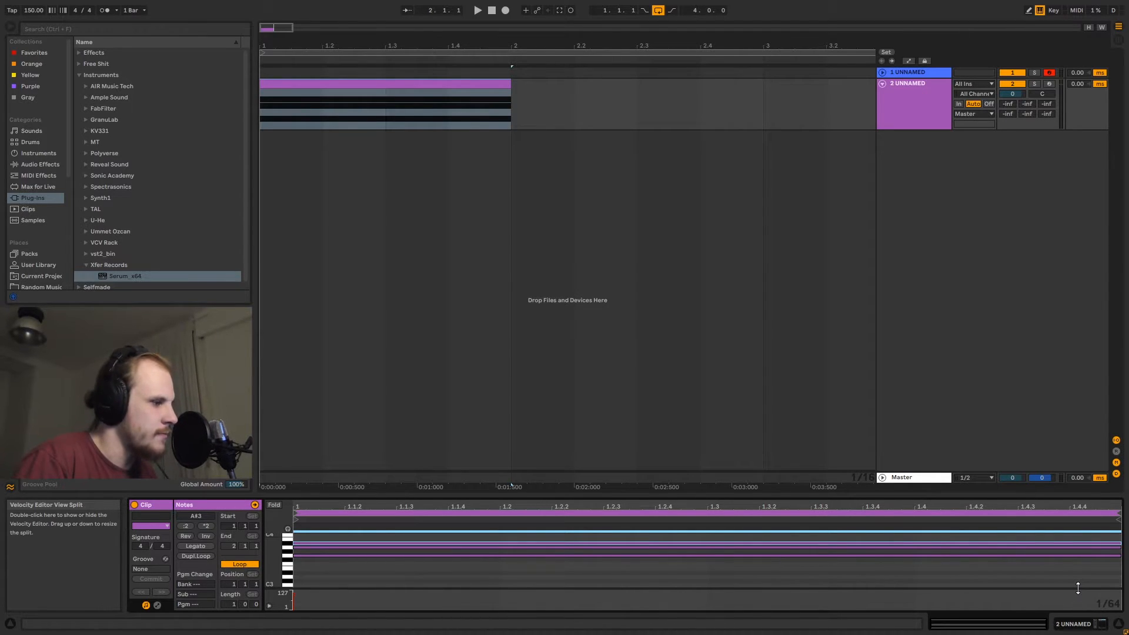
key("Up")
key("Up")
key("Up")
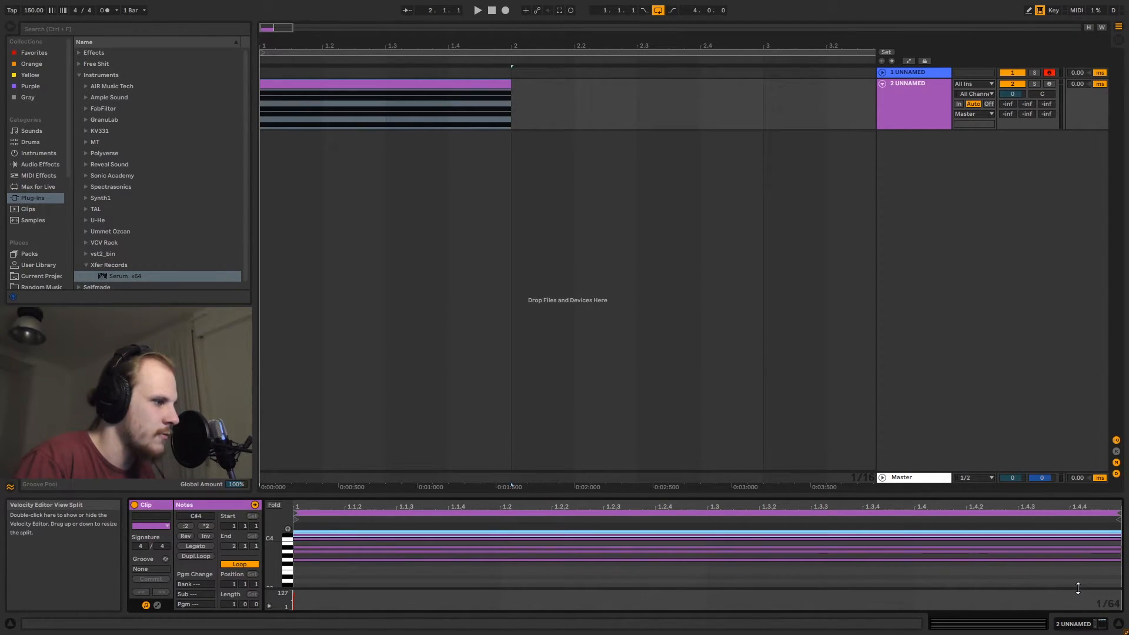
key("Up")
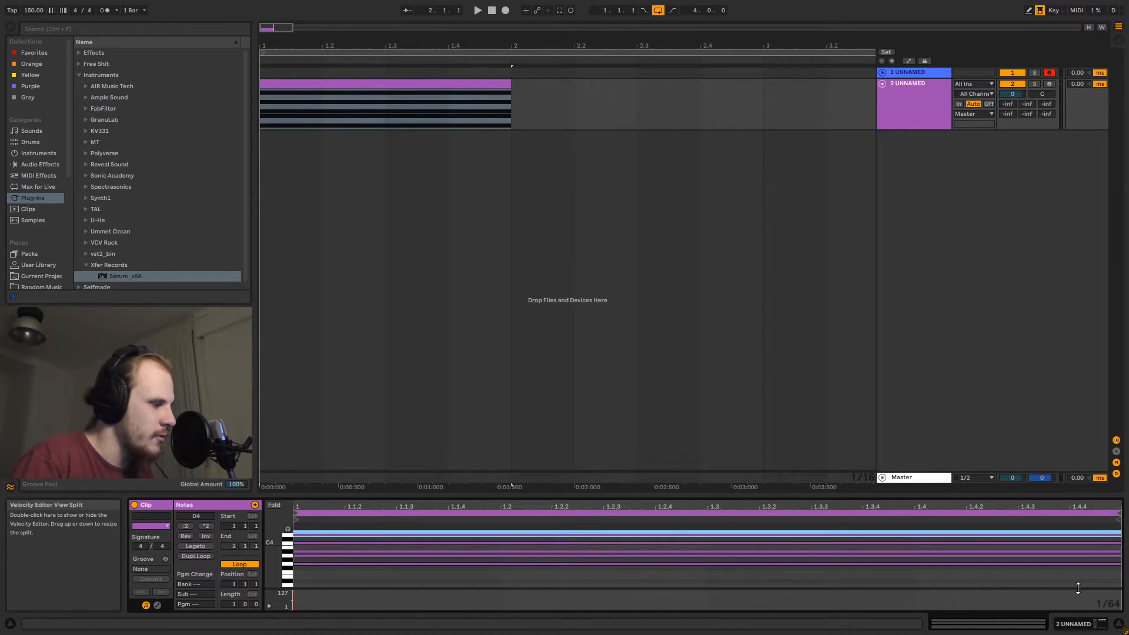
key("Up")
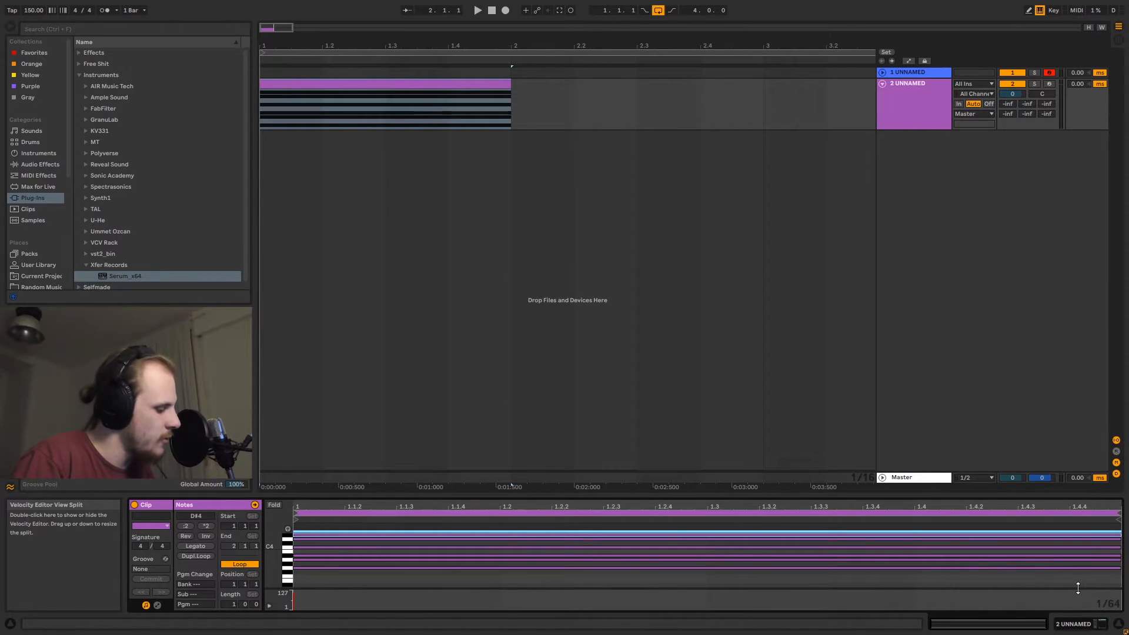
key("Up")
key("Up")
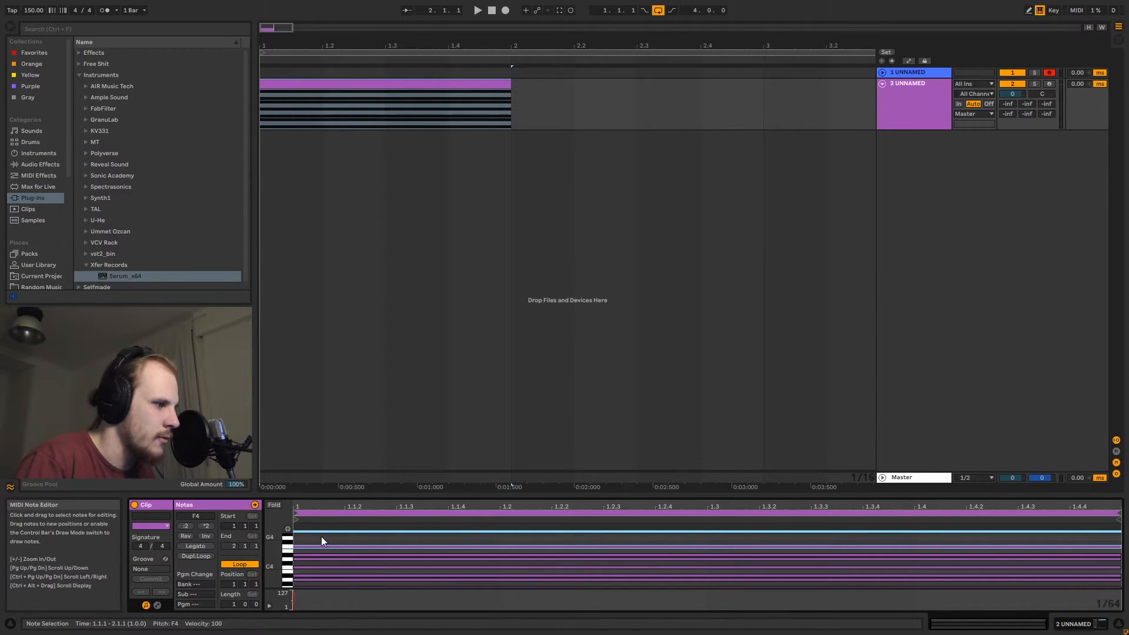
Copy the seven scale notes one and two octaves up and one octave down, covering G2 to F6.
left_click_drag(365, 492, 368, 441)
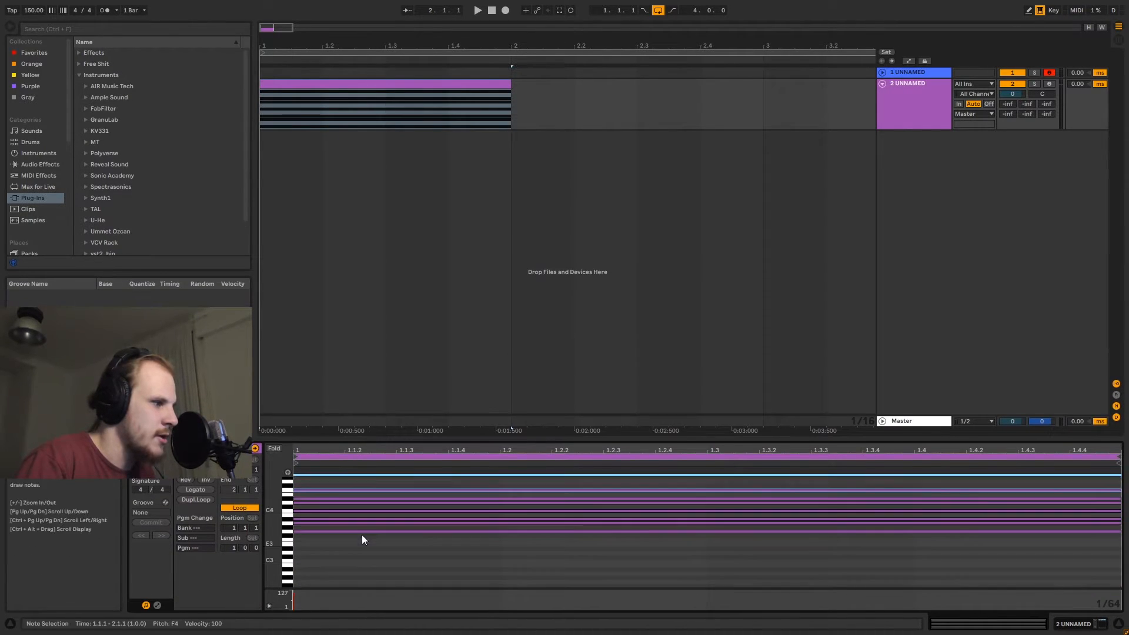
left_click_drag(324, 539, 327, 485)
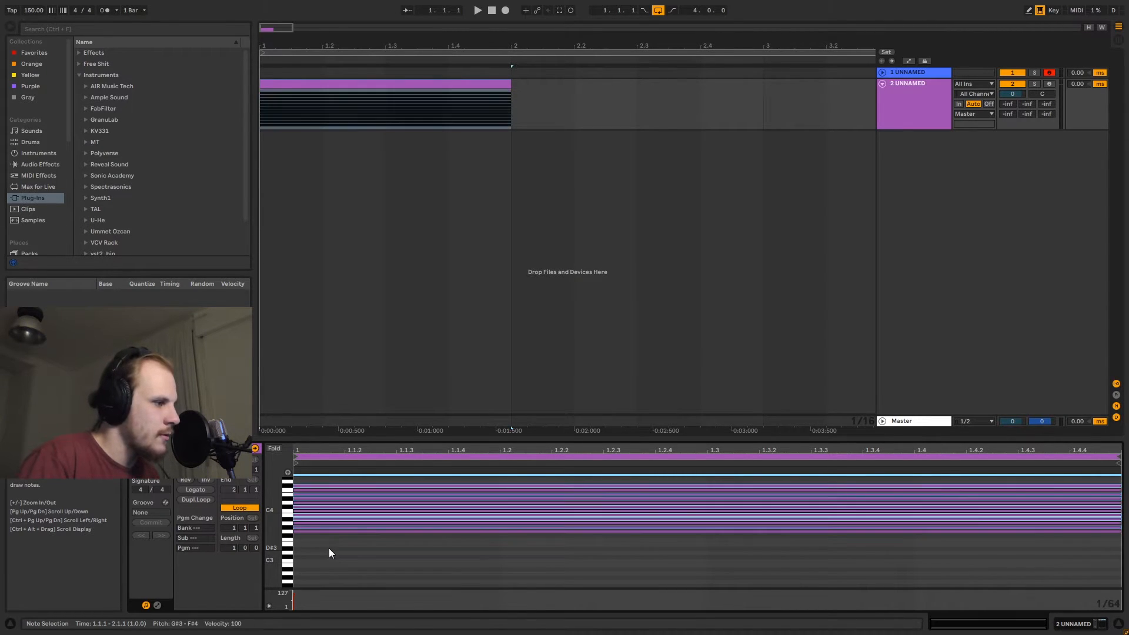
key("shift+Up")
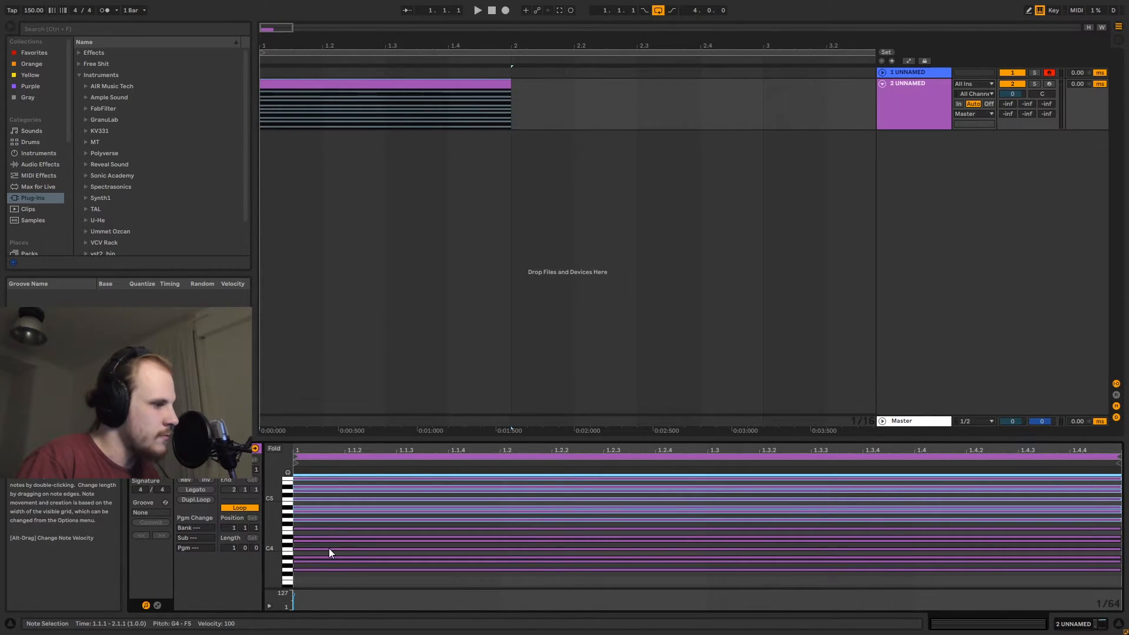
key("shift+Up")
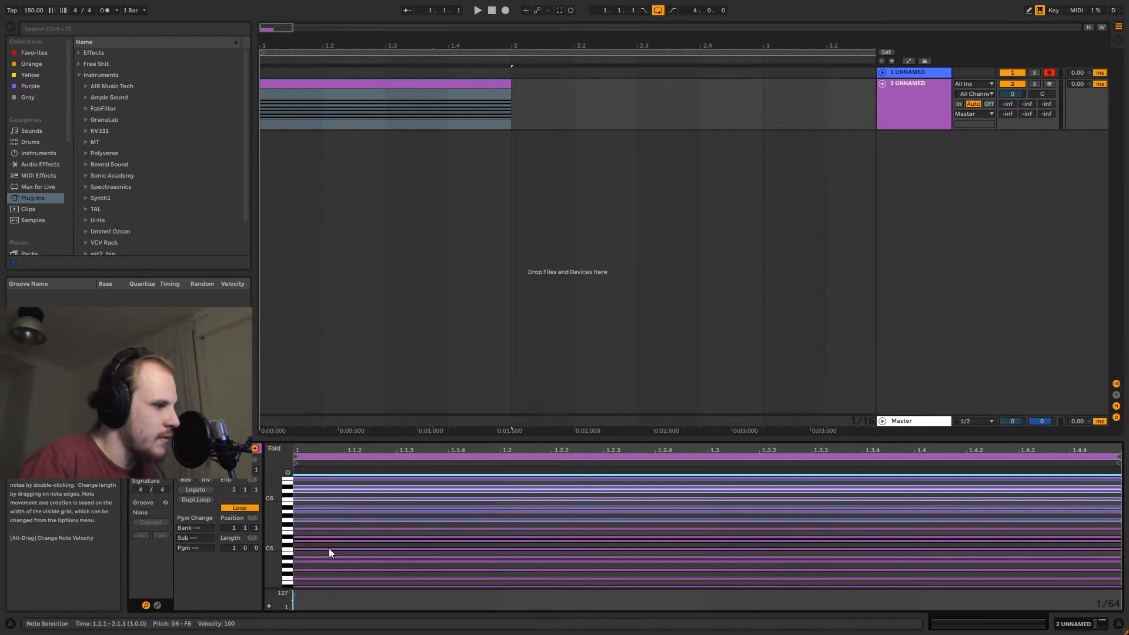
scroll(330, 548, "down", 4)
left_click_drag(324, 562, 315, 506)
key("shift+Down")
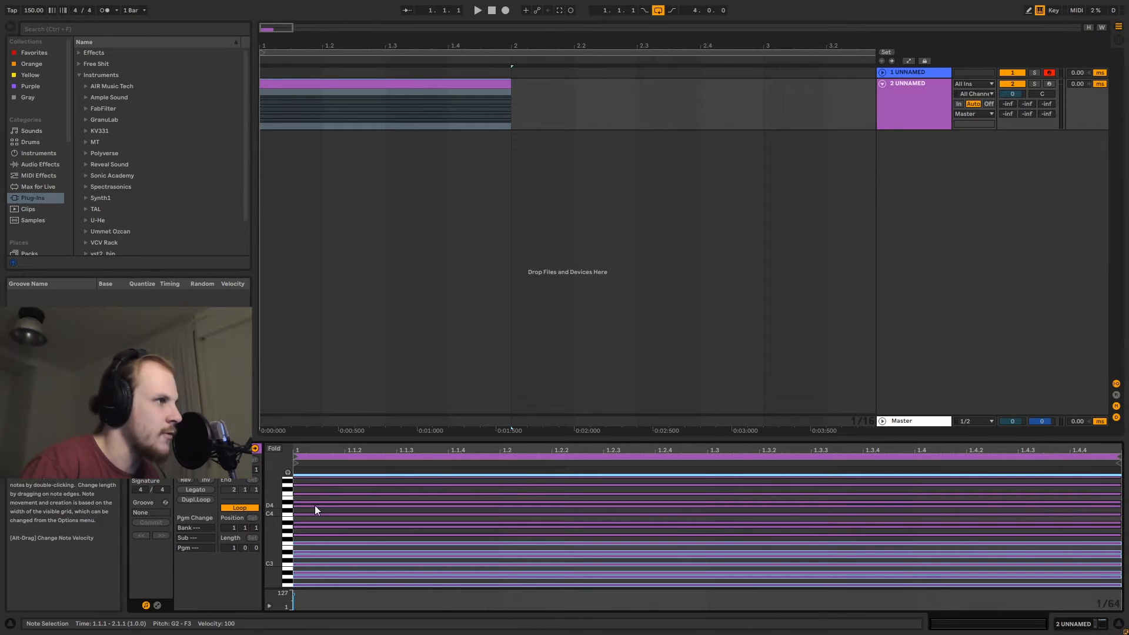
Enlarge the note editor and adjust its pitch range to examine all the scale notes from G2 to F6.
left_click_drag(396, 440, 406, 277)
left_click(251, 447)
left_click_drag(270, 425, 270, 555)
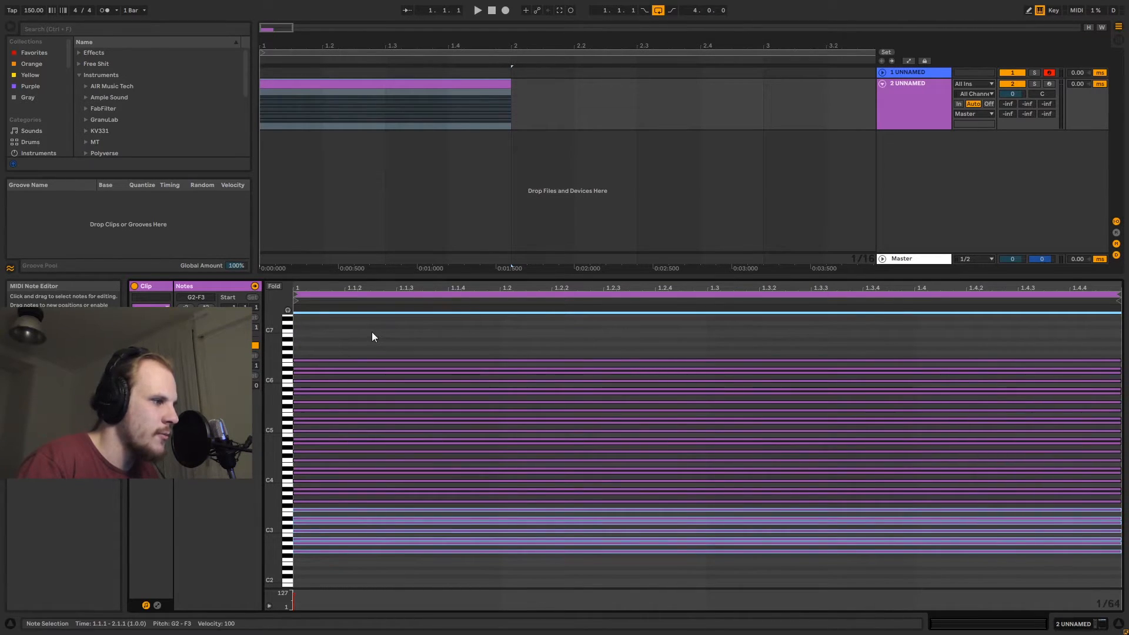
left_click_drag(371, 331, 374, 562)
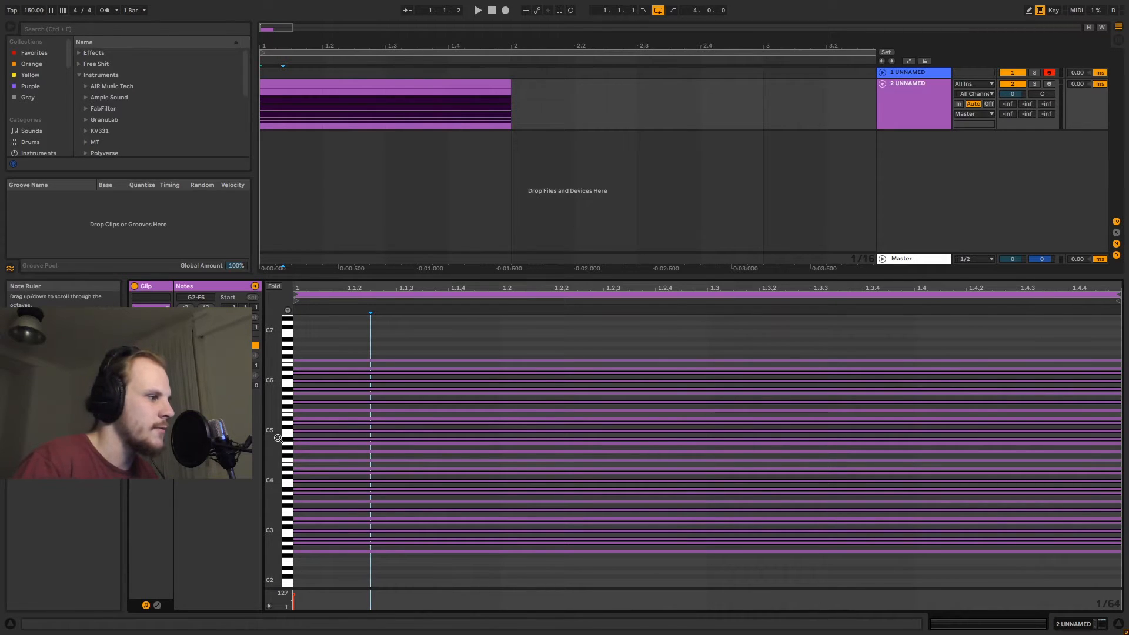
Shrink the note editor and add an Arpeggiator MIDI effect to the second track.
left_click_drag(381, 279, 381, 344)
left_click_drag(376, 391, 375, 500)
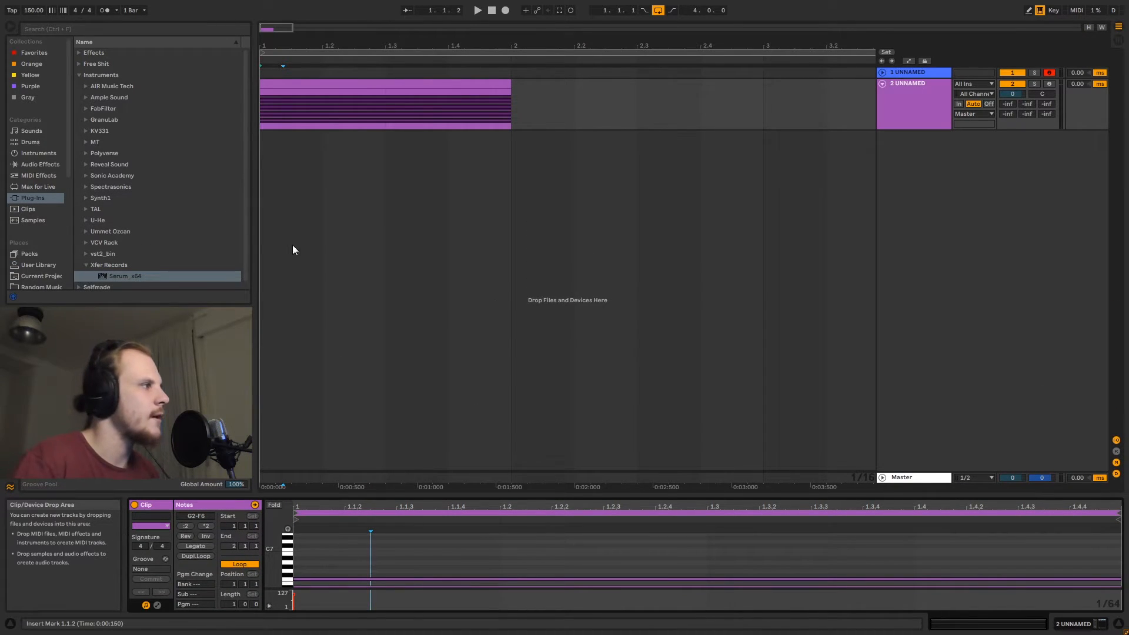
left_click(63, 177)
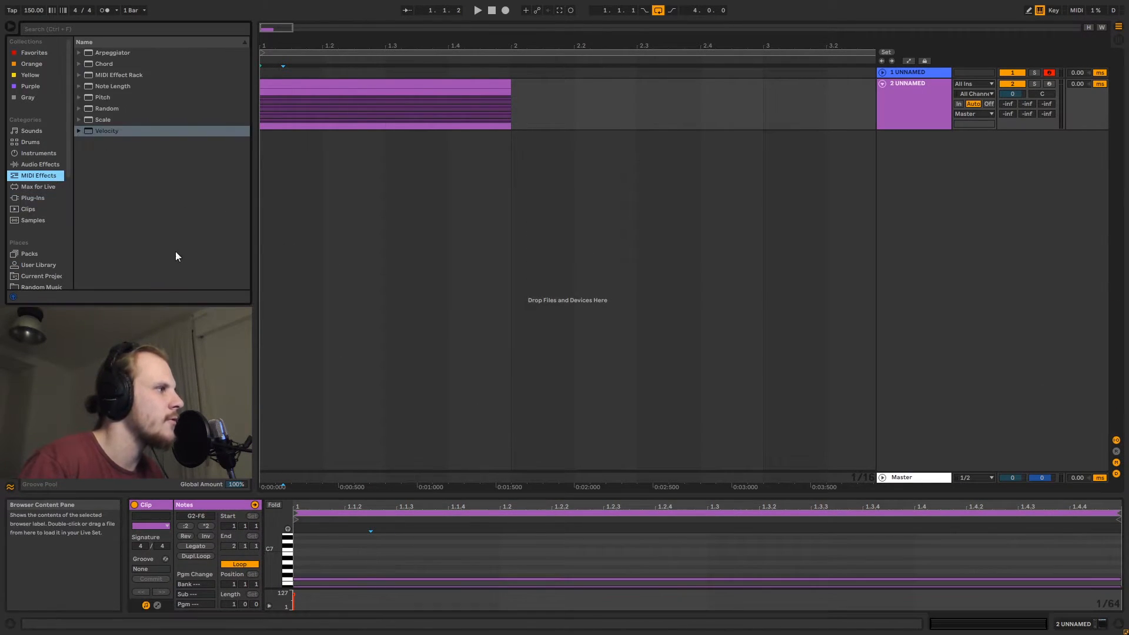
left_click_drag(111, 52, 318, 114)
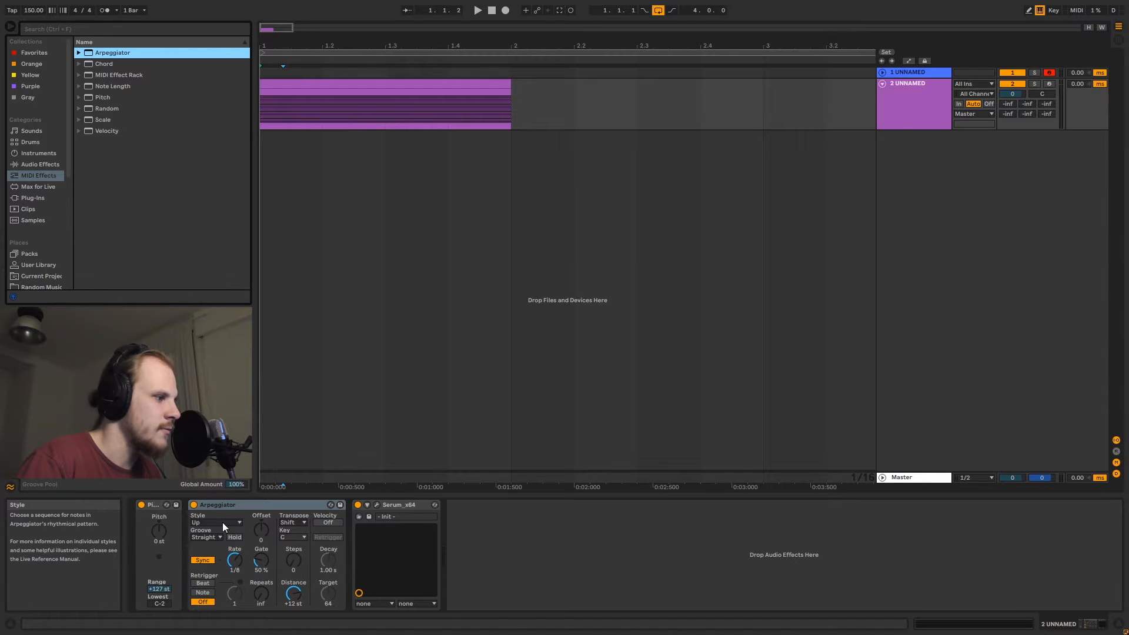
Set the Arpeggiator's style to Random Once and its synced rate to 1/16.
left_click(227, 523)
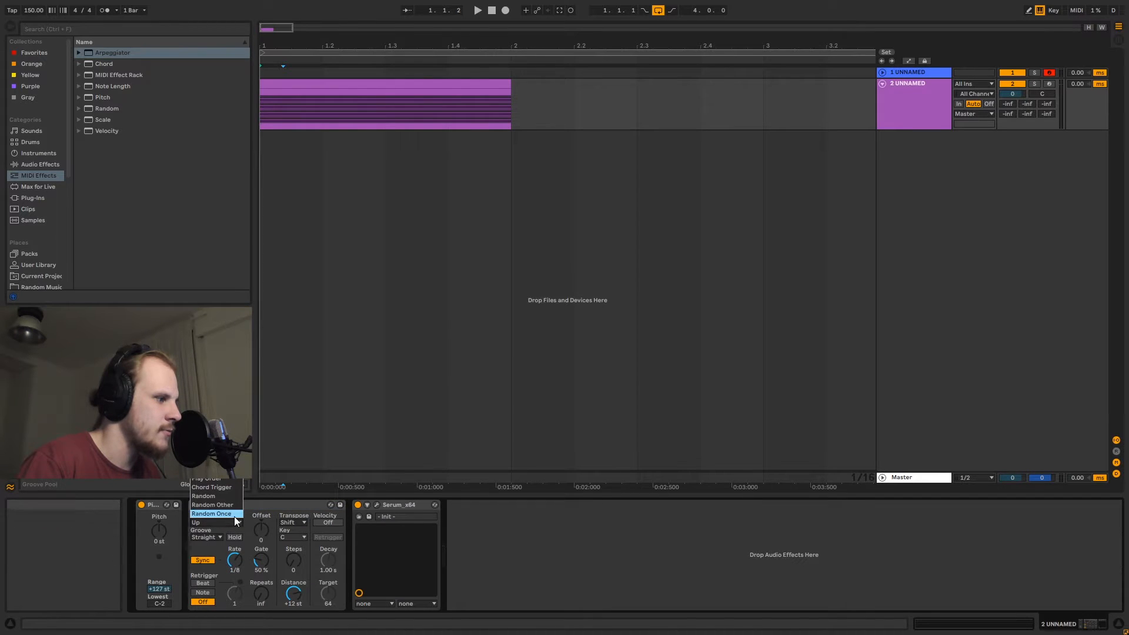
left_click(234, 516)
left_click(227, 523)
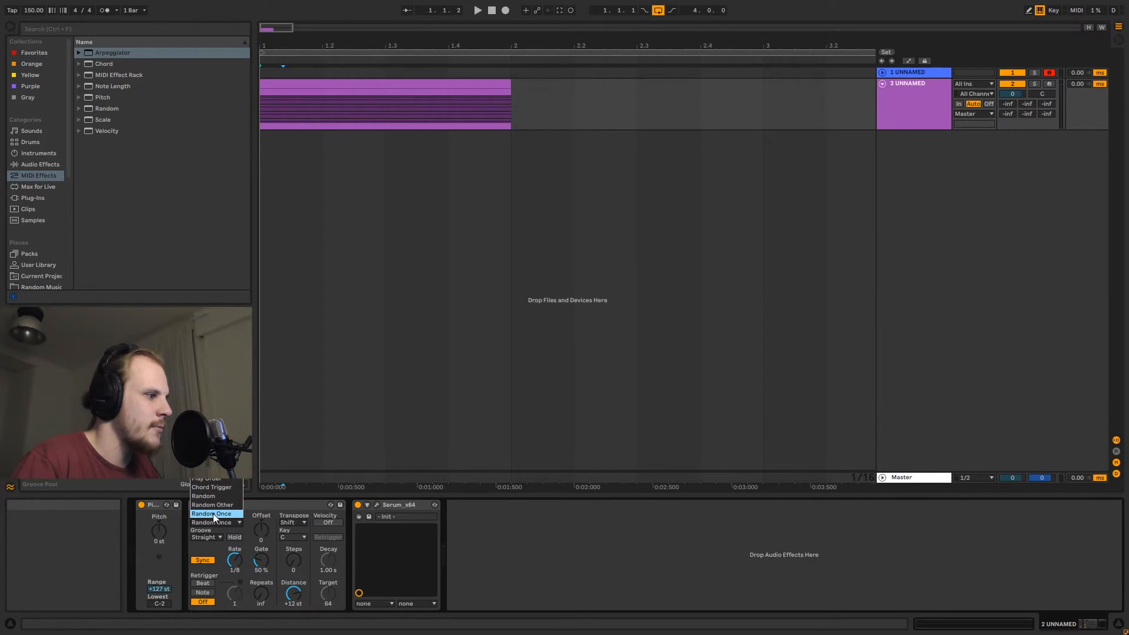
left_click(213, 513)
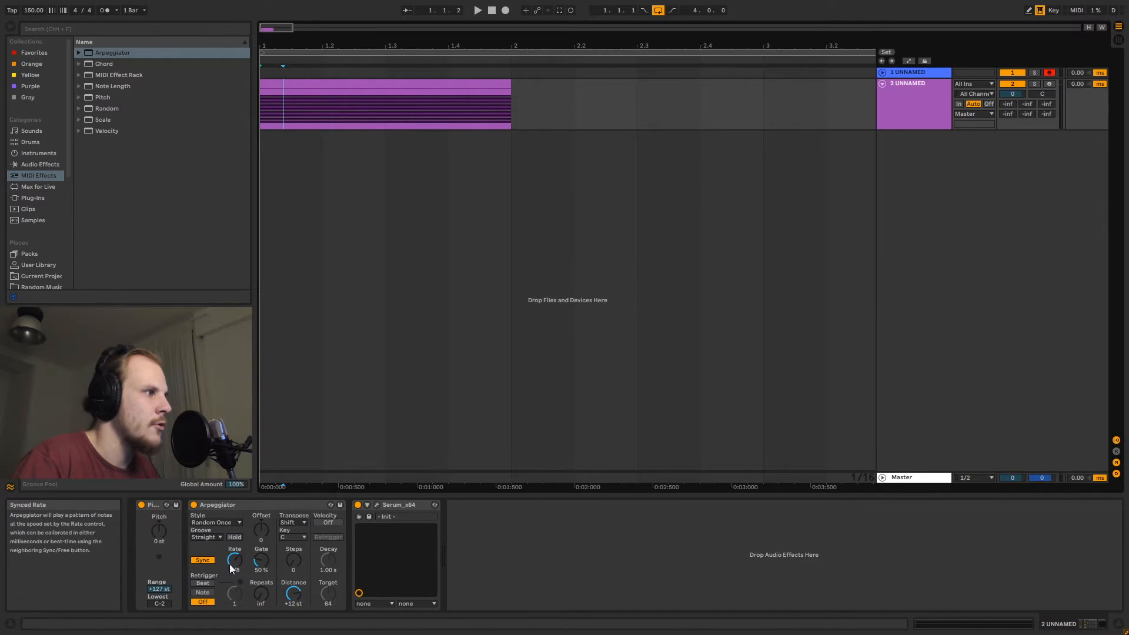
left_click_drag(275, 127, 514, 121)
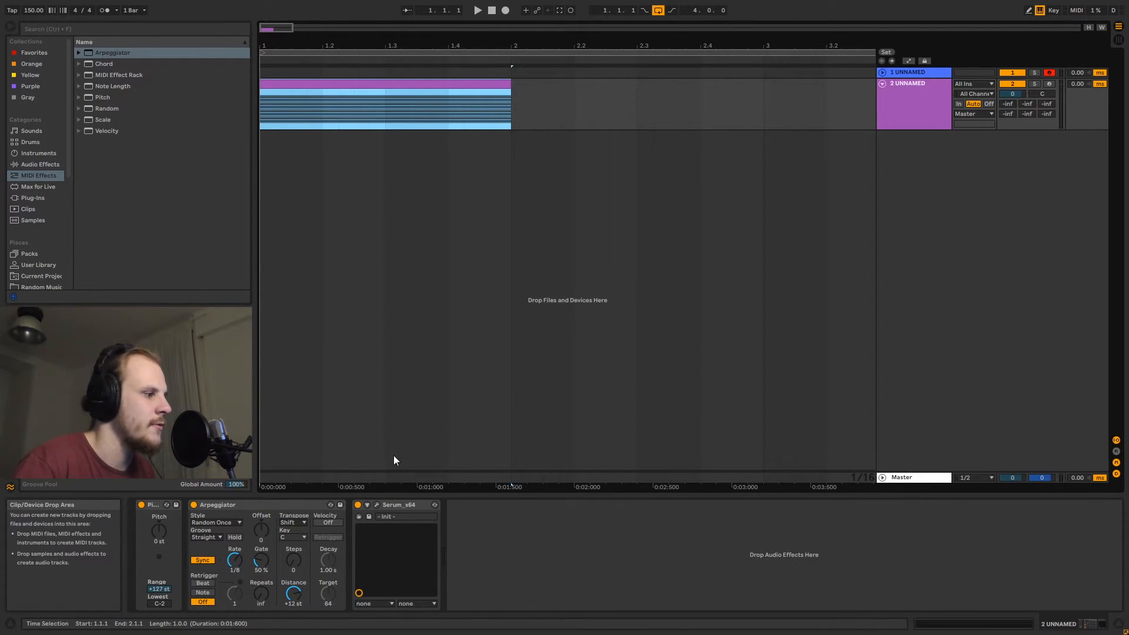
left_click(242, 555)
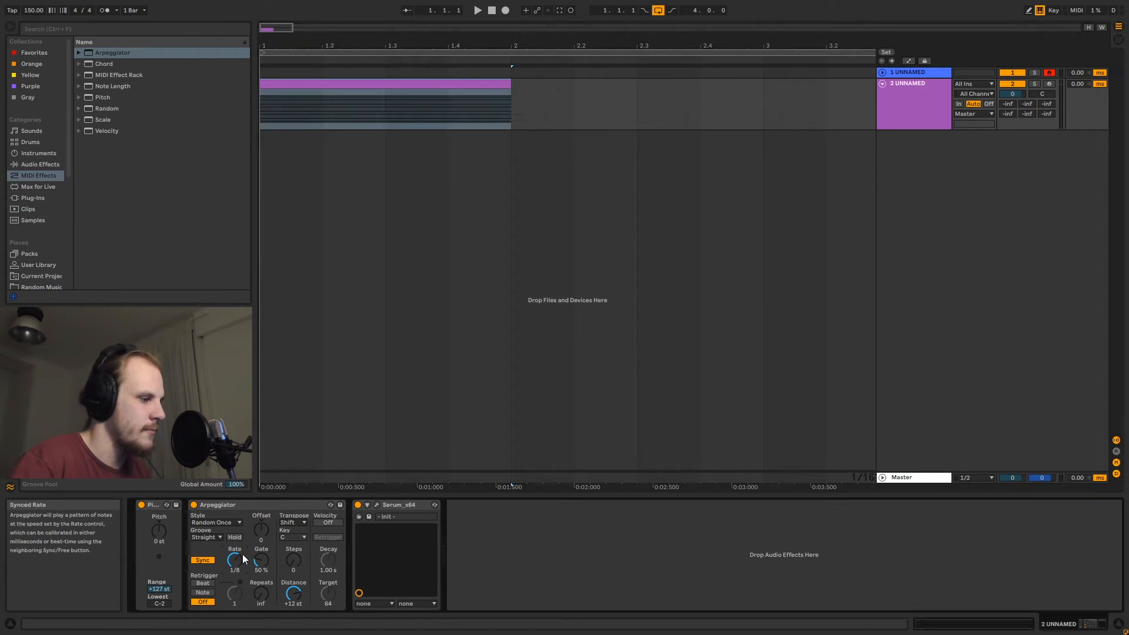
key("Up")
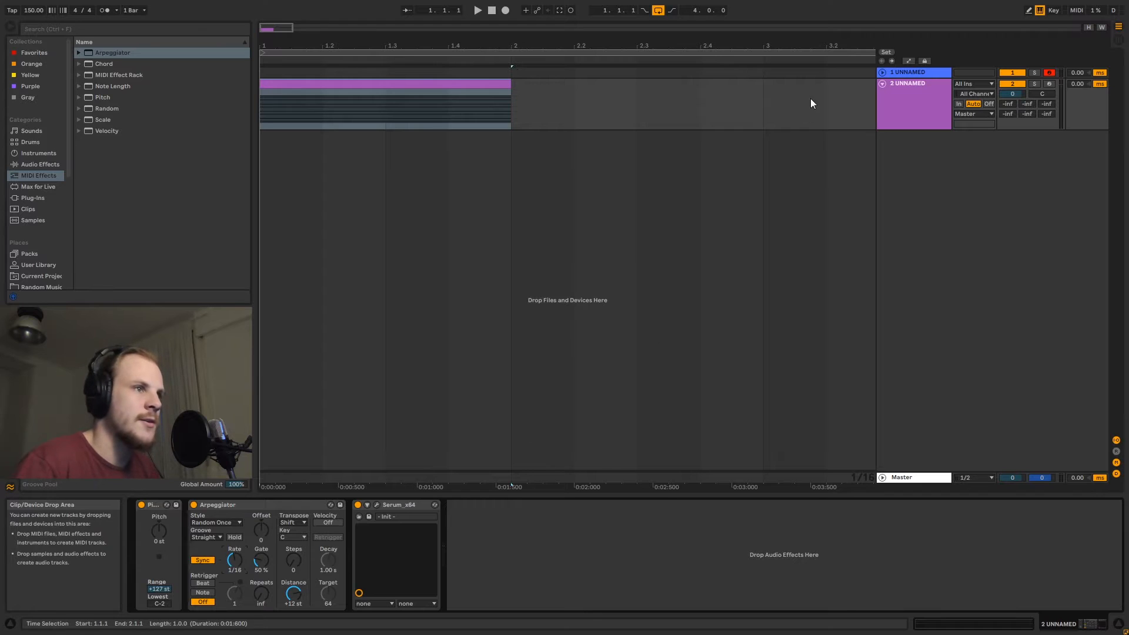
Copy the Delay and Reverb from the first track to the end of the second track's device chain.
left_click(910, 73)
left_click(578, 505)
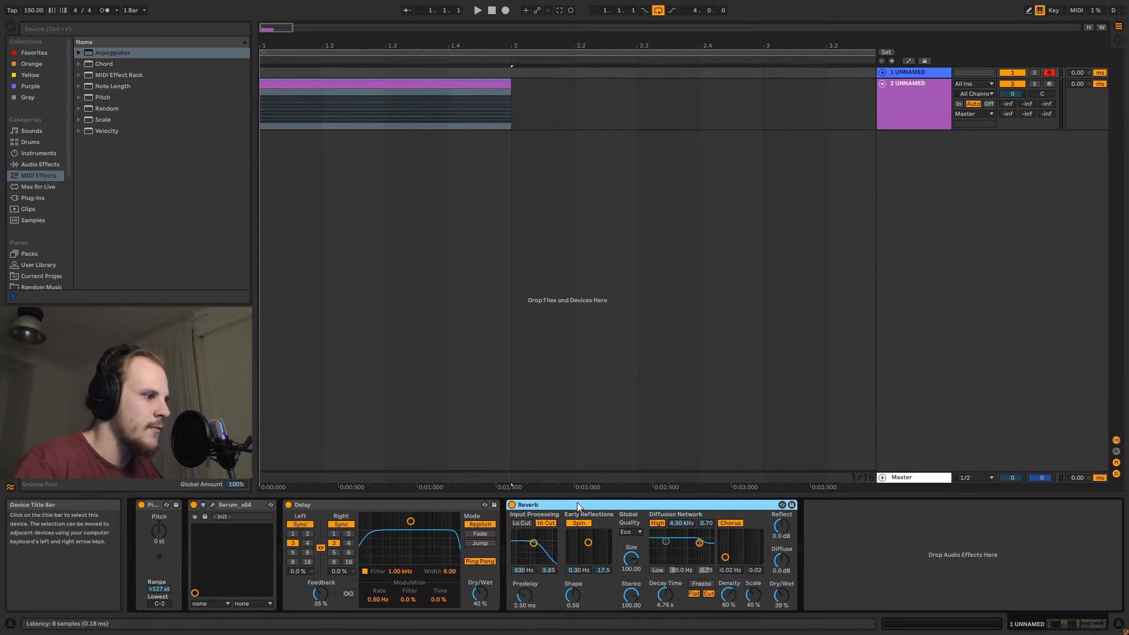
left_click(416, 505, "shift")
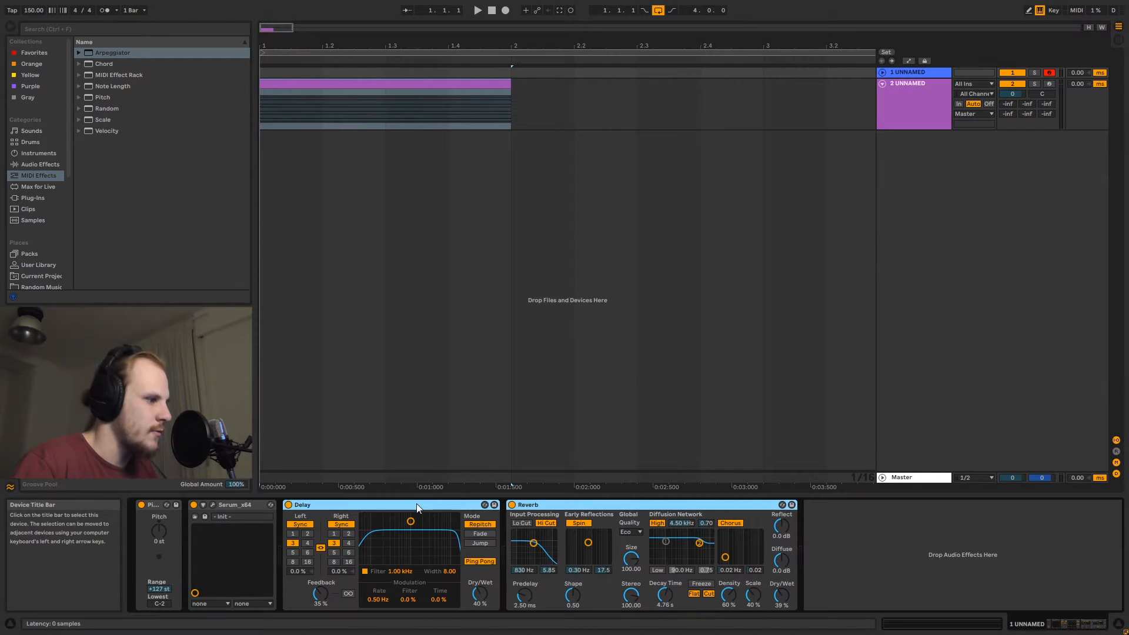
left_click(886, 122)
key("ctrl+v")
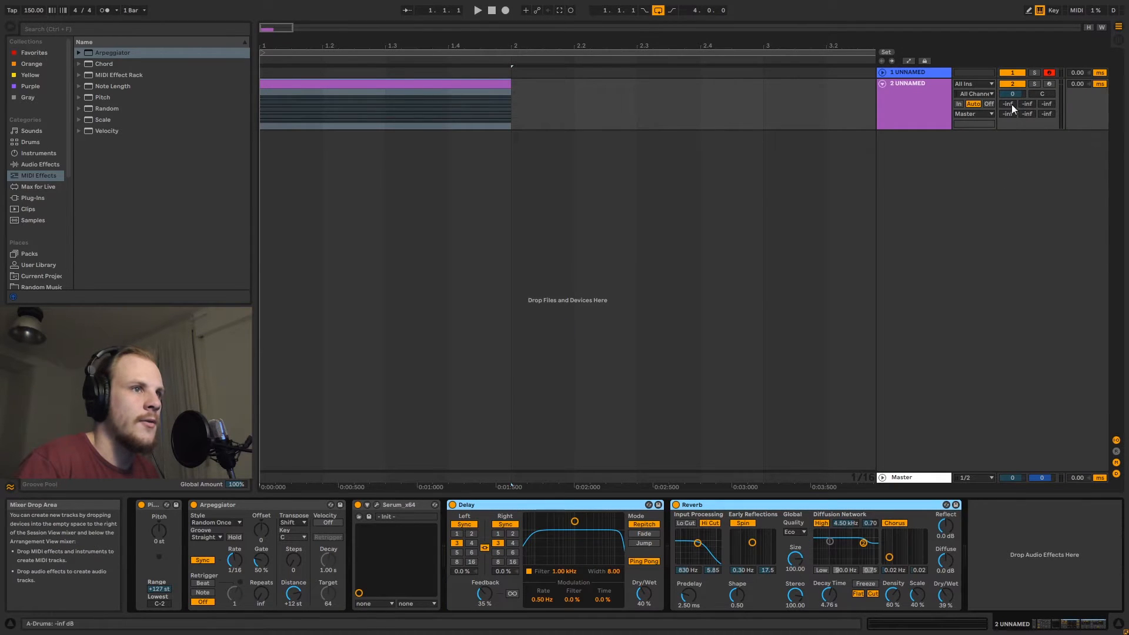
Solo the second track and play its one-bar clip to hear the arpeggio.
left_click(1034, 84)
left_click(420, 103)
key("space")
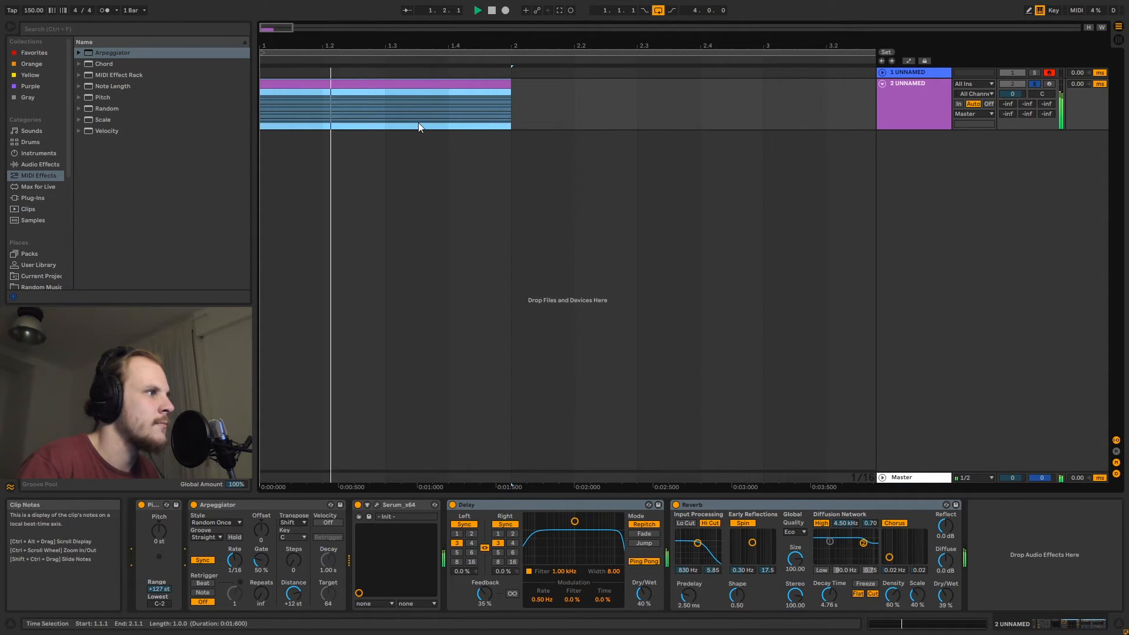
key("space")
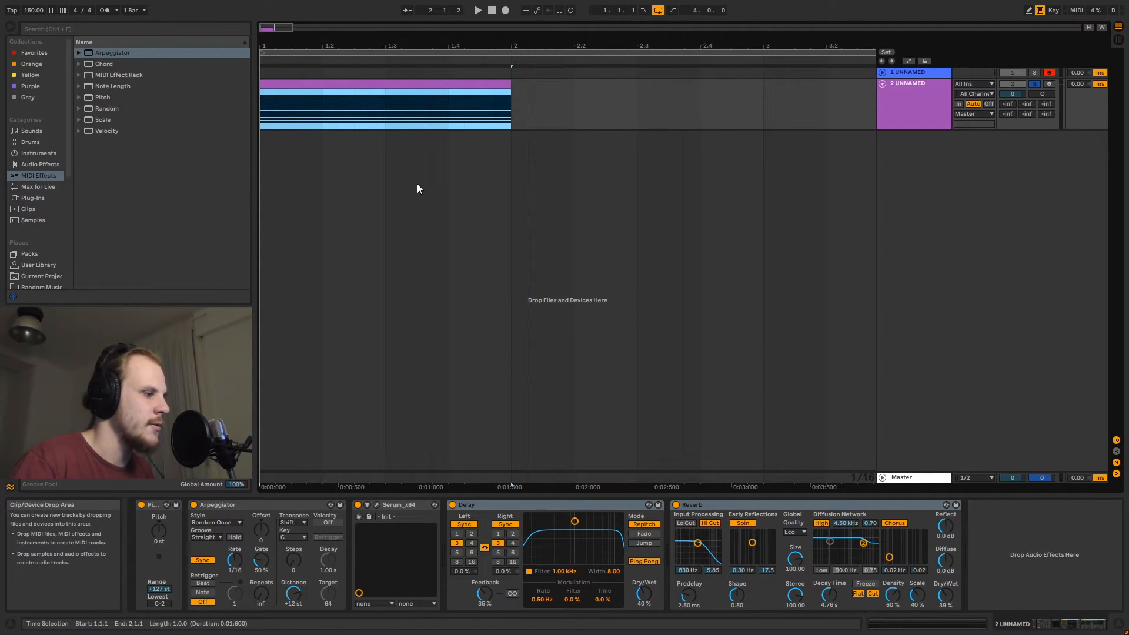
Raise the Arpeggiator's gate to 96% and play the clip again from bar 1.
left_click_drag(261, 560, 261, 558)
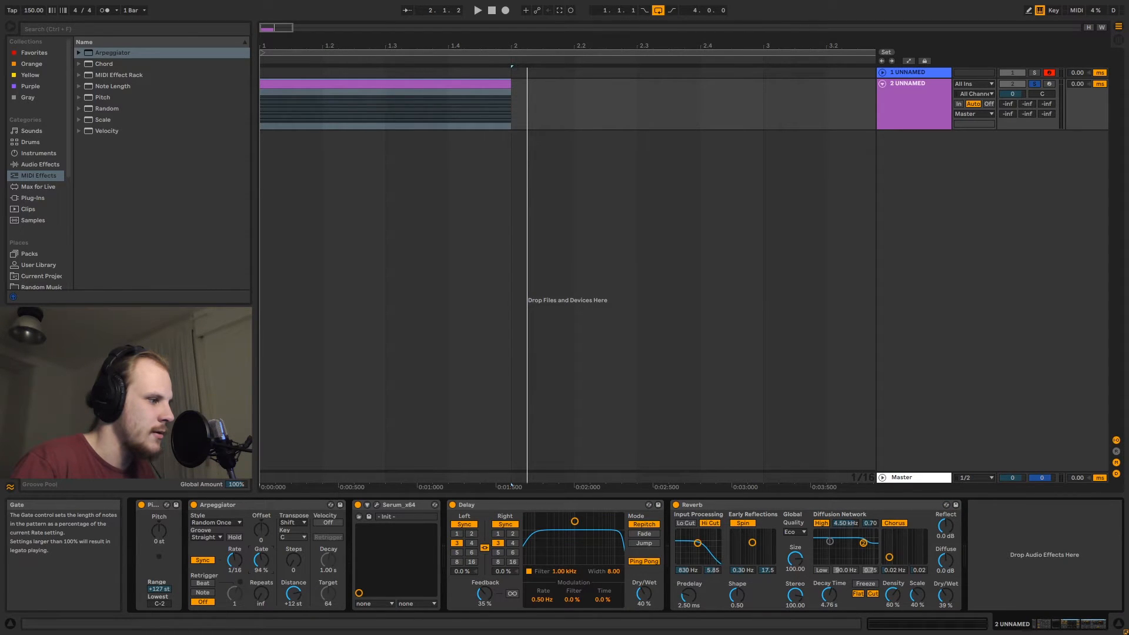
left_click(312, 82)
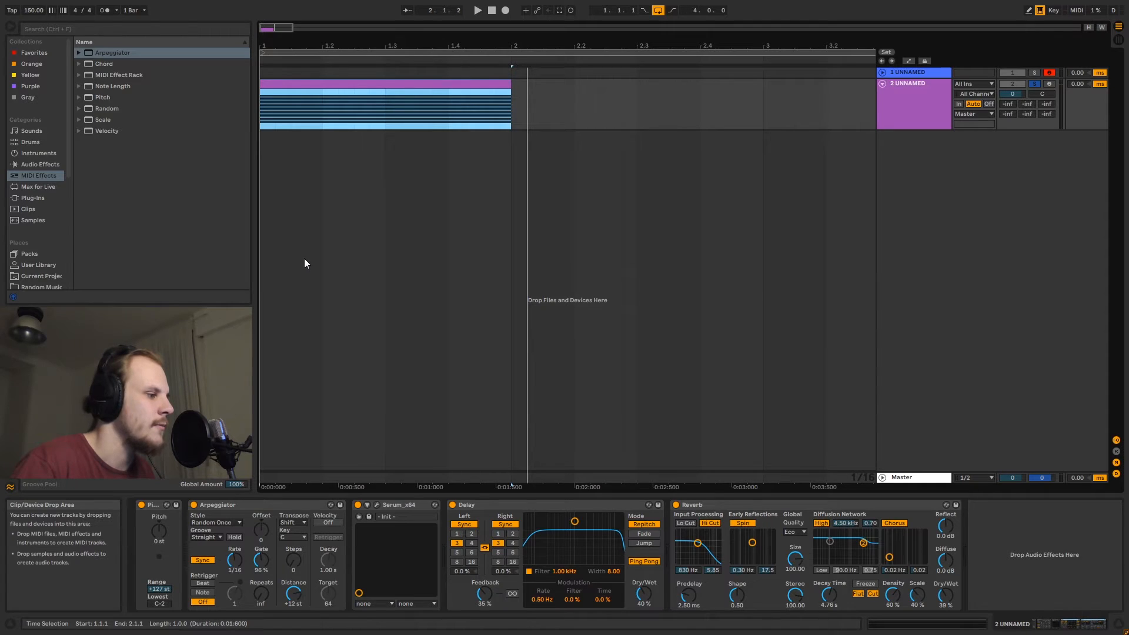
key("space")
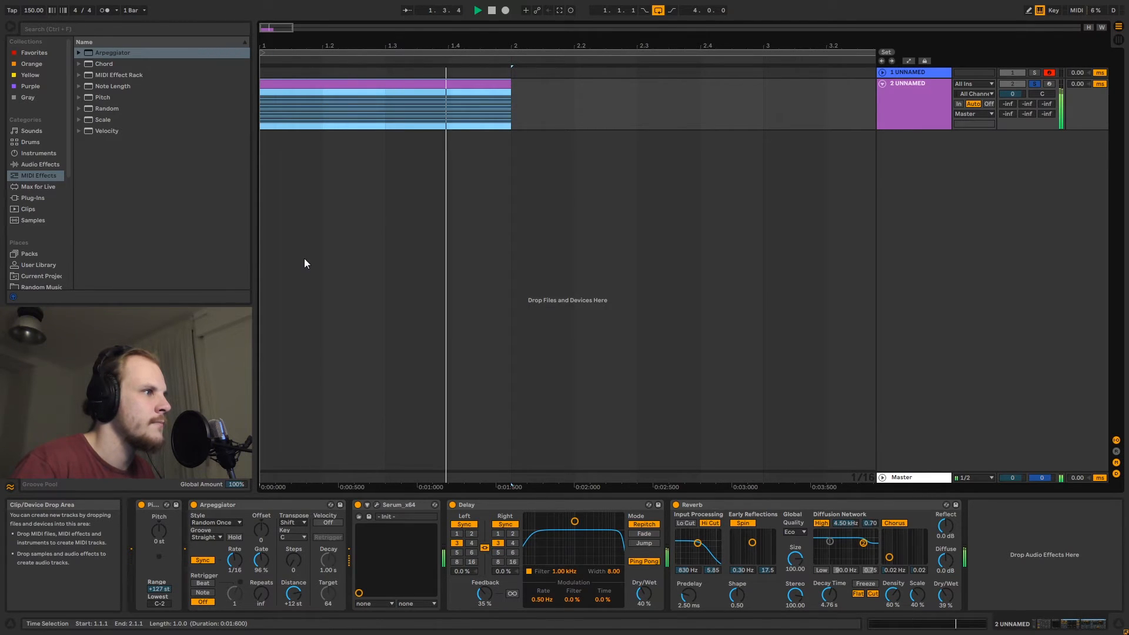
key("space")
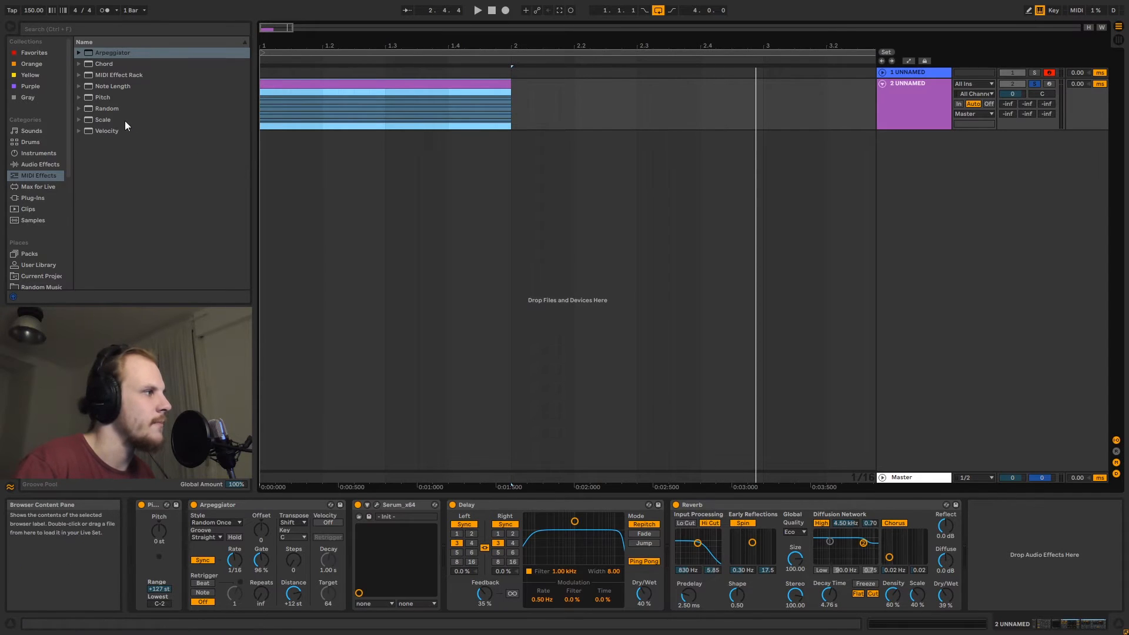
Insert a Velocity effect between the Arpeggiator and Serum, with Out Hi and Out Low at 63 and Random at 64.
left_click(107, 131)
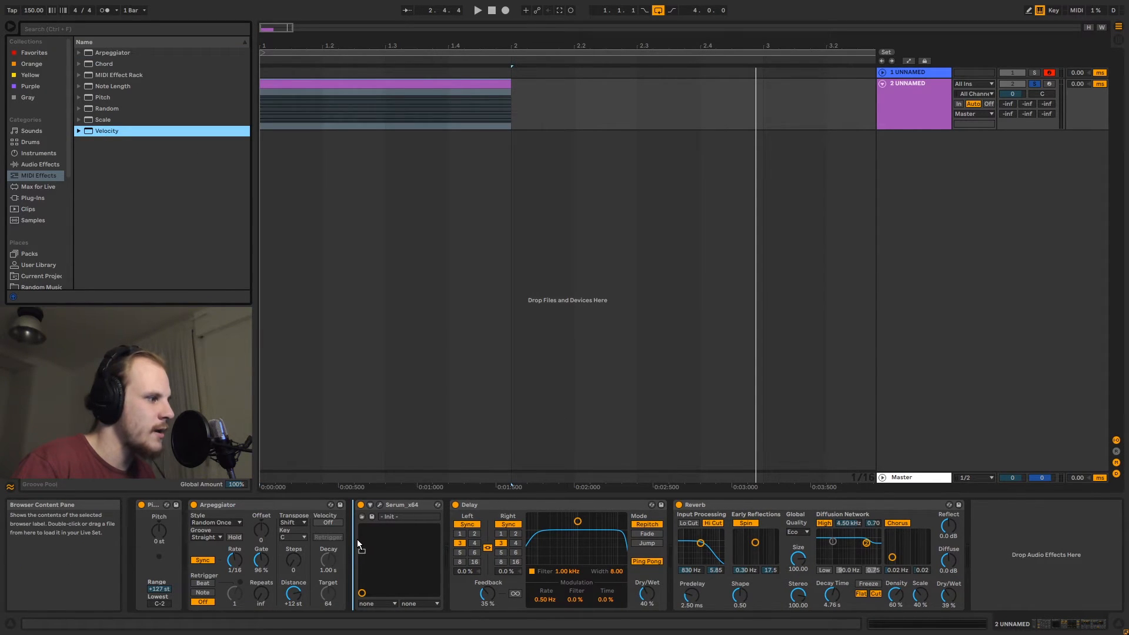
left_click_drag(355, 549, 357, 550)
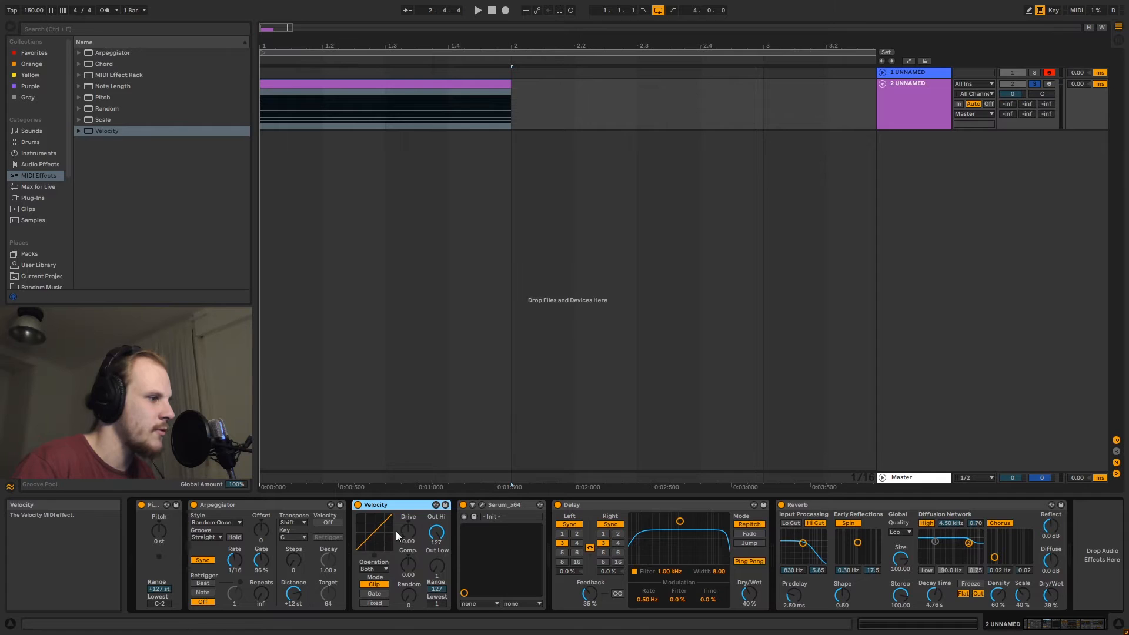
left_click(437, 531)
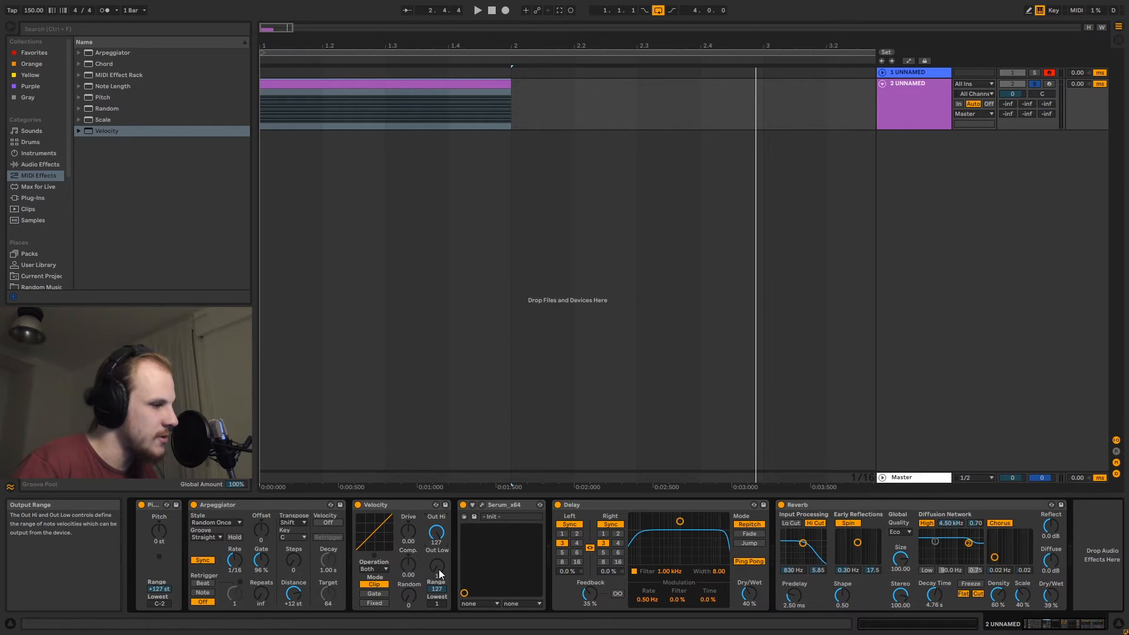
key("Return")
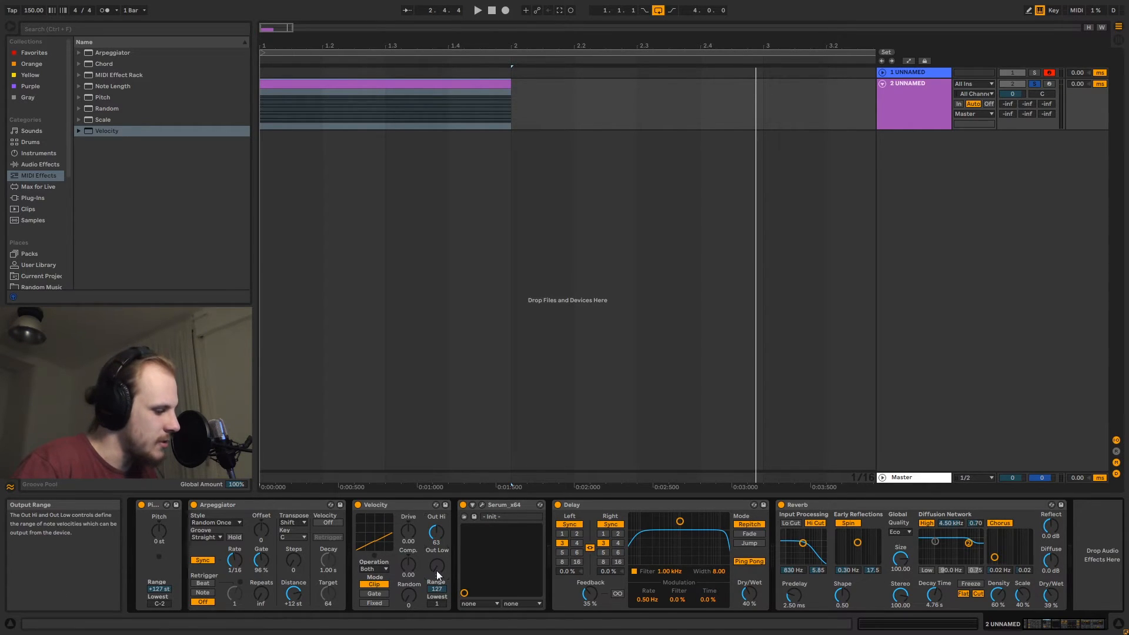
key("Return")
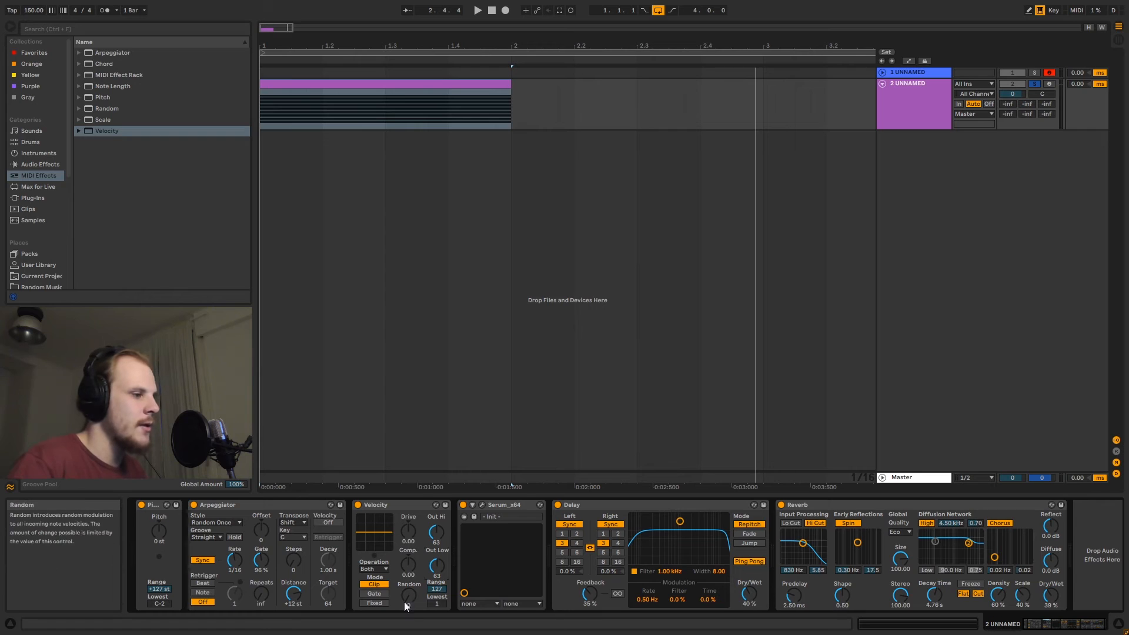
left_click_drag(408, 596, 408, 558)
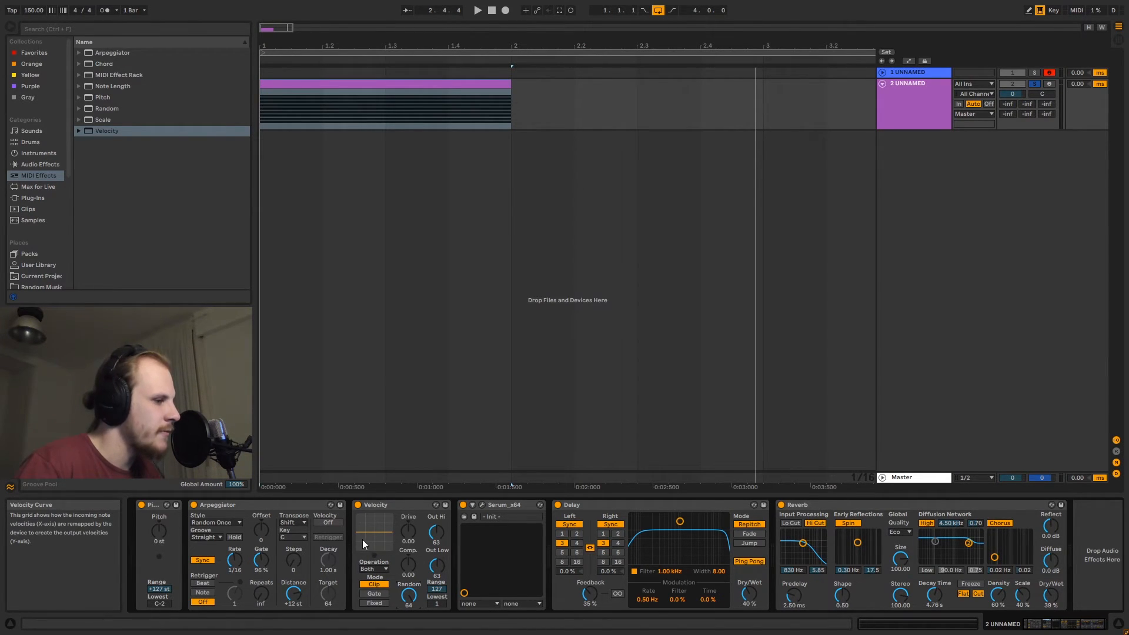
Reshape the velocity curve in the second track's Serum into a vertical step at its midpoint and assign velocity to oscillator A's level.
left_click(481, 504)
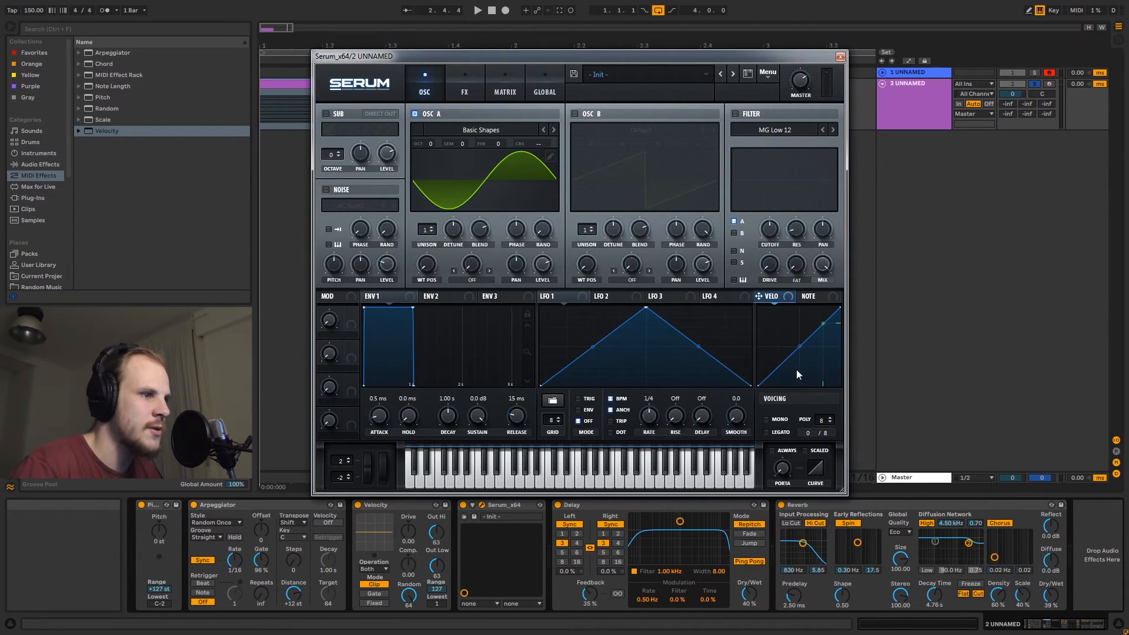
double_click(801, 331)
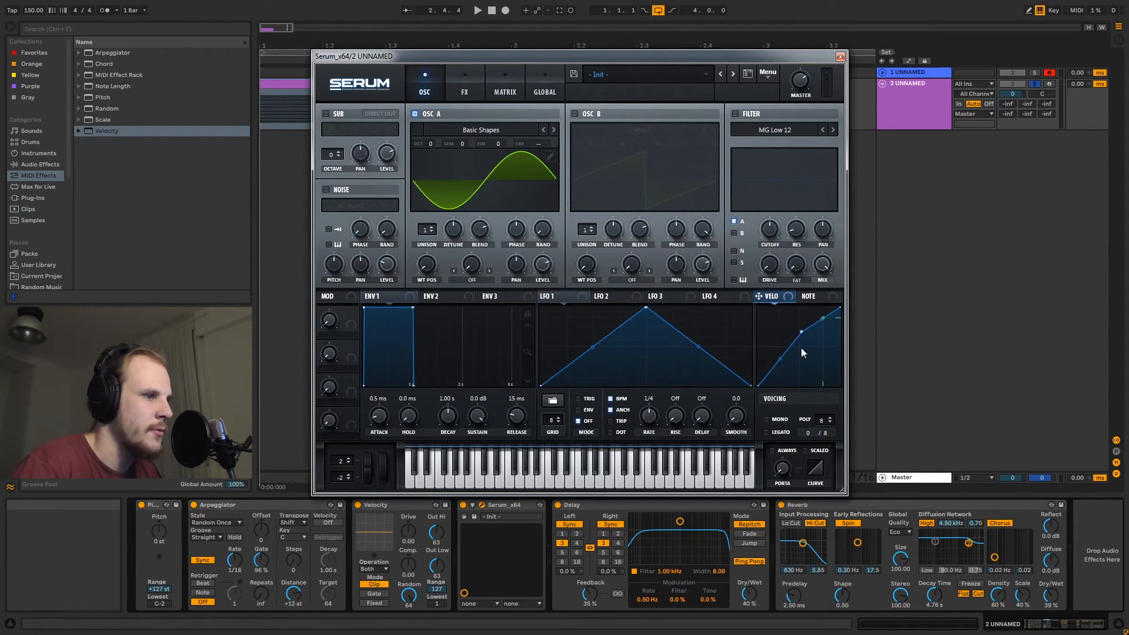
left_click_drag(790, 367, 801, 308)
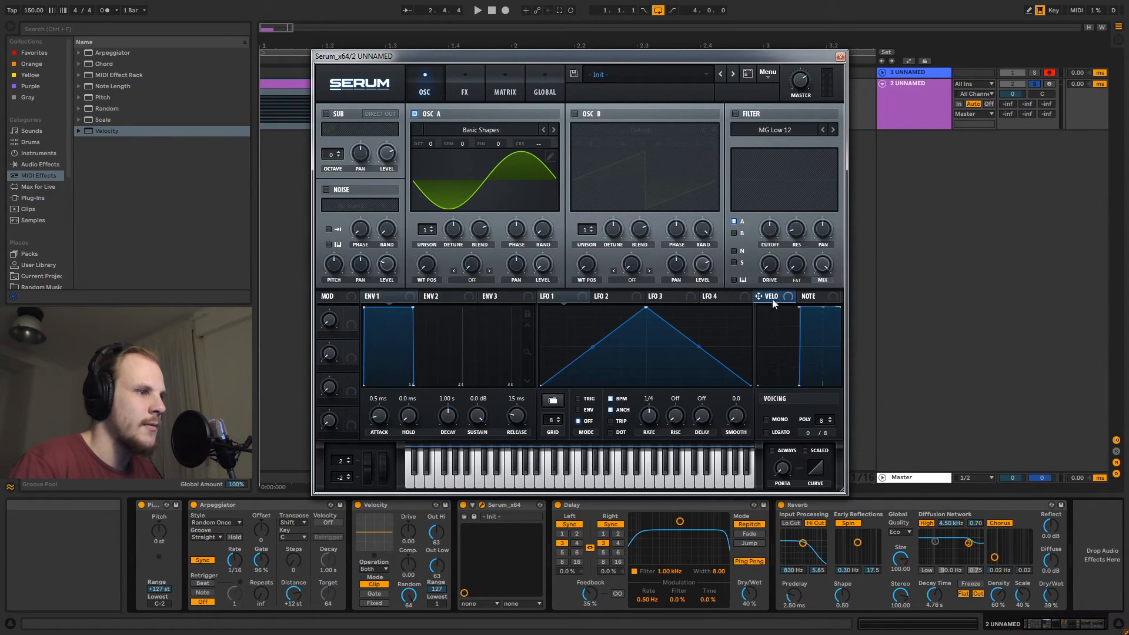
left_click_drag(576, 281, 542, 265)
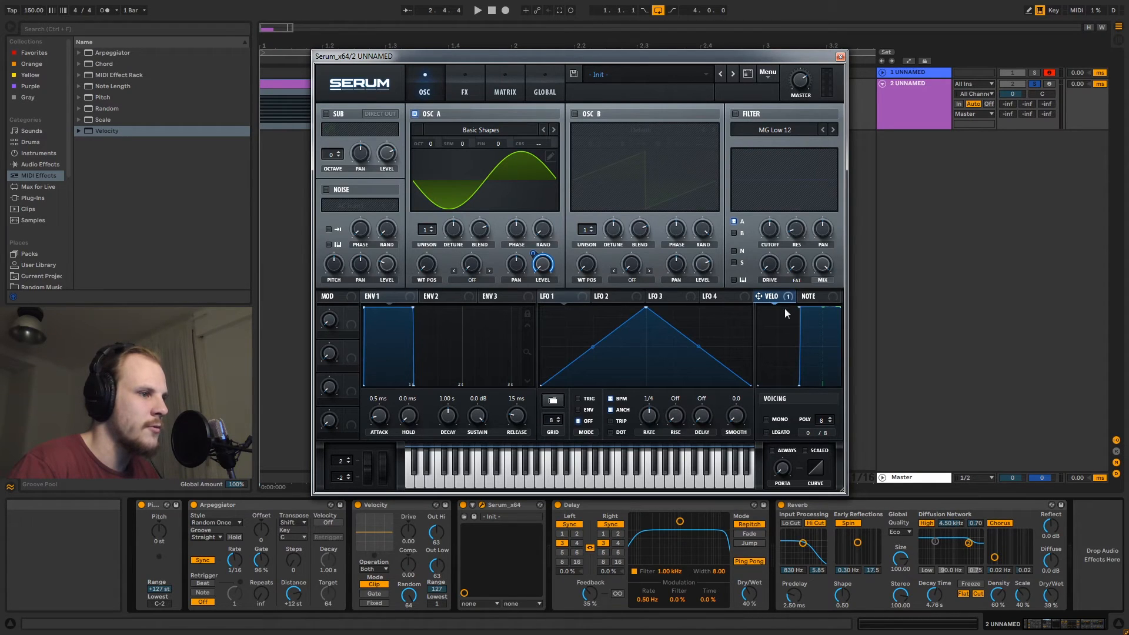
mouse_move(798, 97)
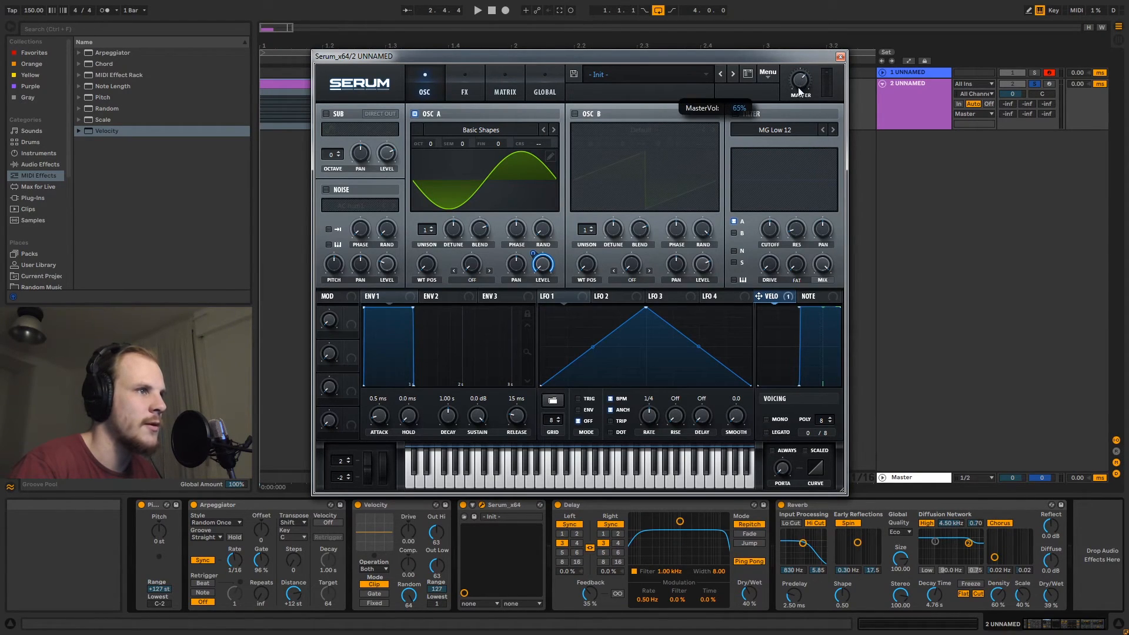
left_click_drag(794, 100, 796, 98)
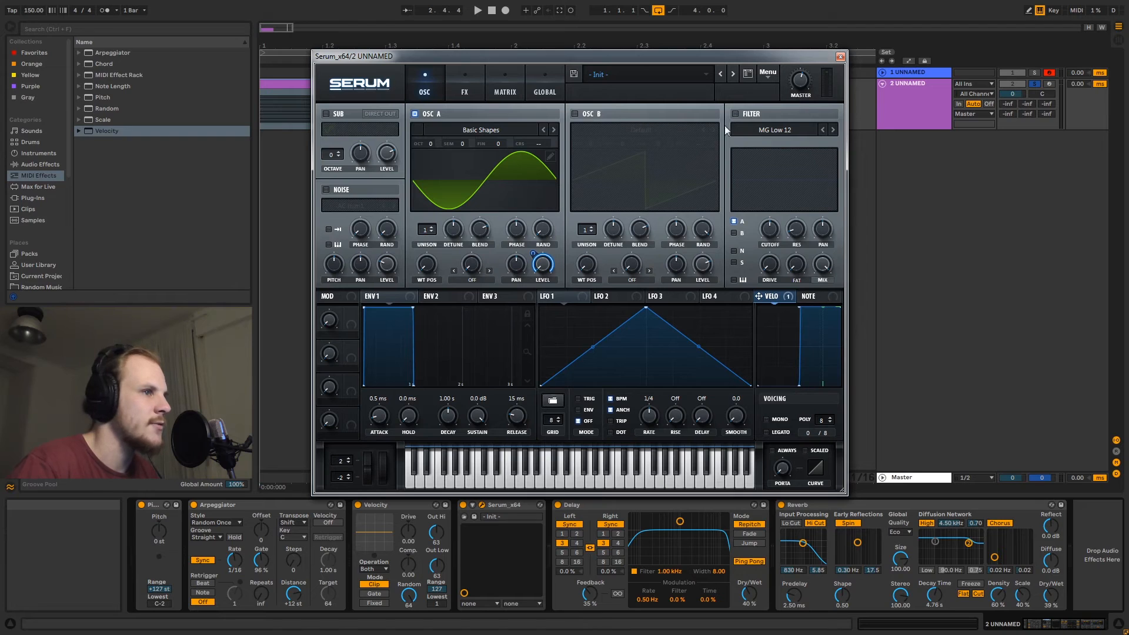
left_click(840, 57)
Play the one-bar clip to hear the velocity gating, and select its first sixteenth, from 1.1.1 to 1.1.2.
left_click(446, 82)
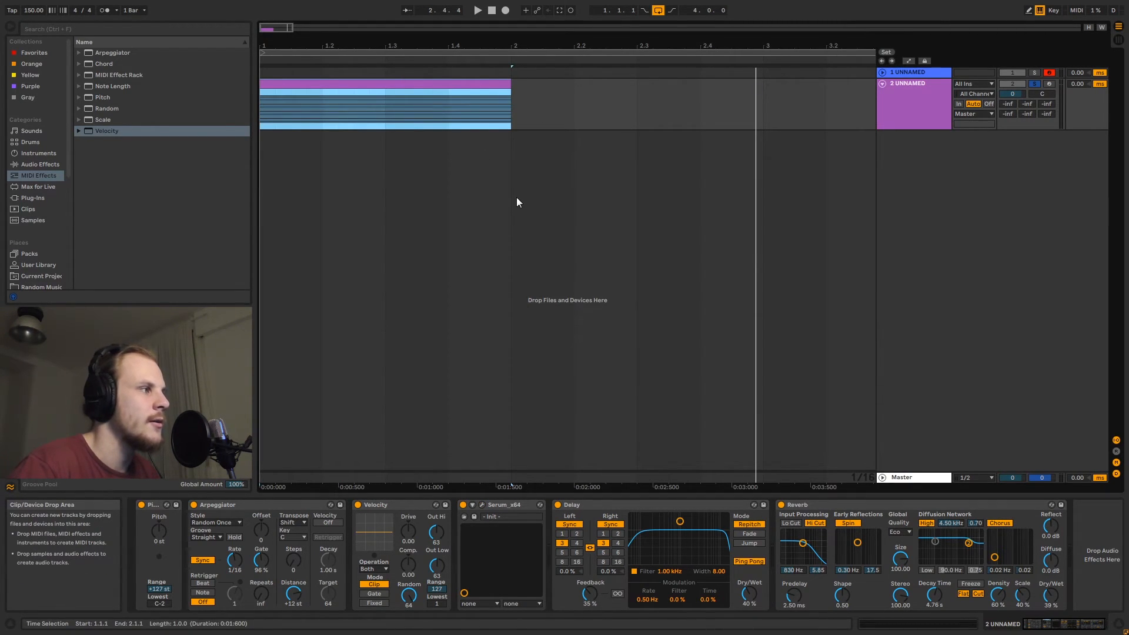
key("space")
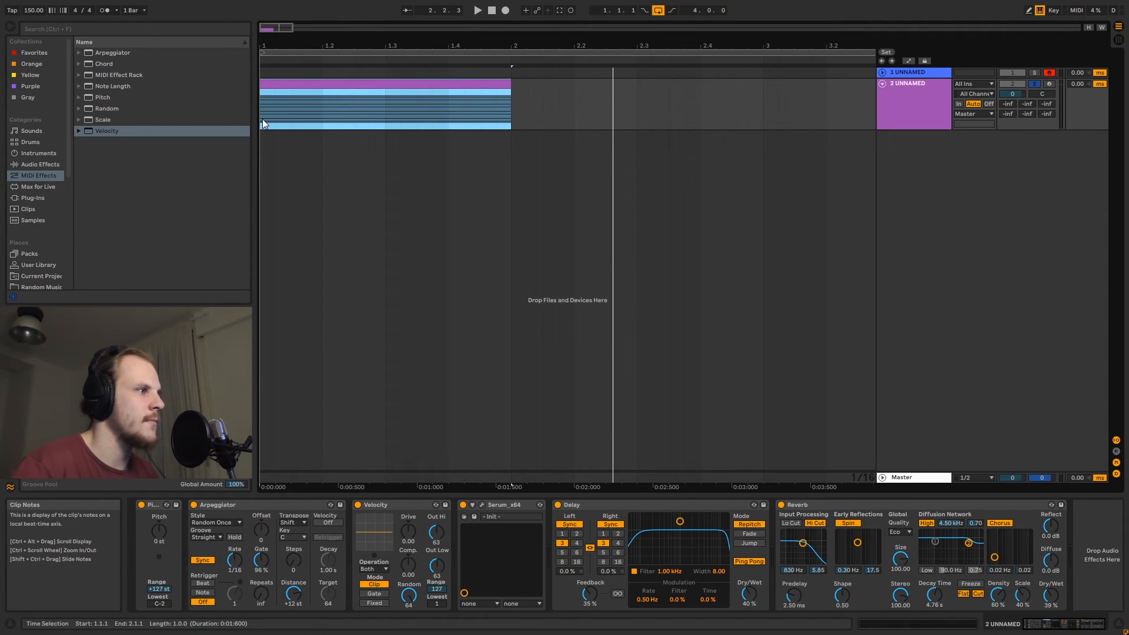
left_click_drag(263, 123, 510, 129)
left_click_drag(263, 121, 274, 120)
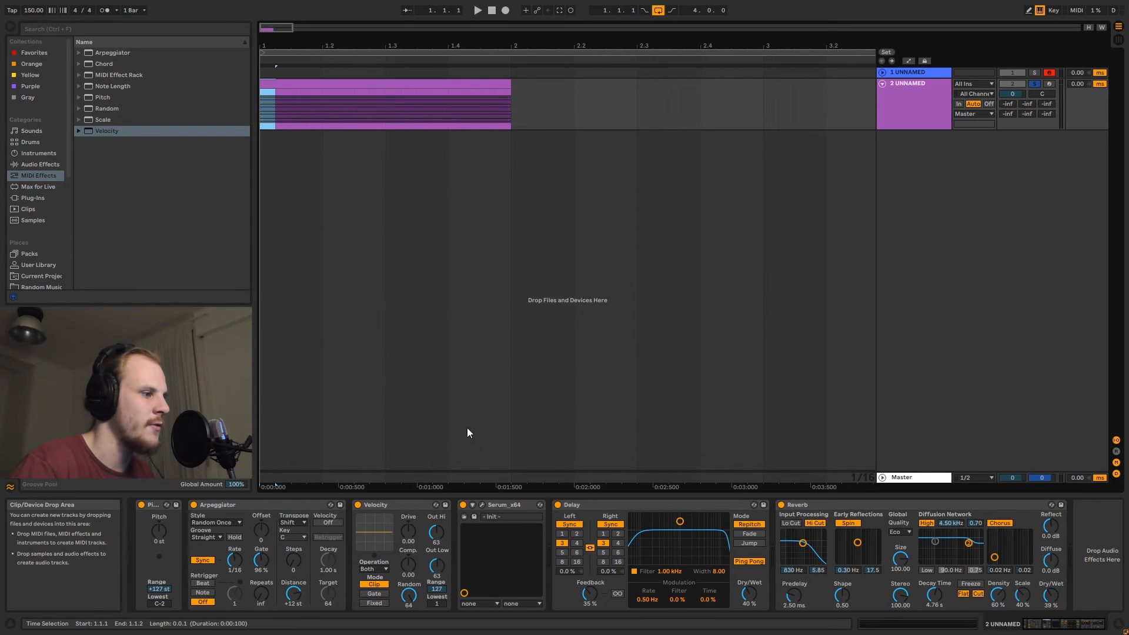
Move the lower point of the step in Serum's velocity curve toward lower velocities to form a steep slope.
left_click(483, 505)
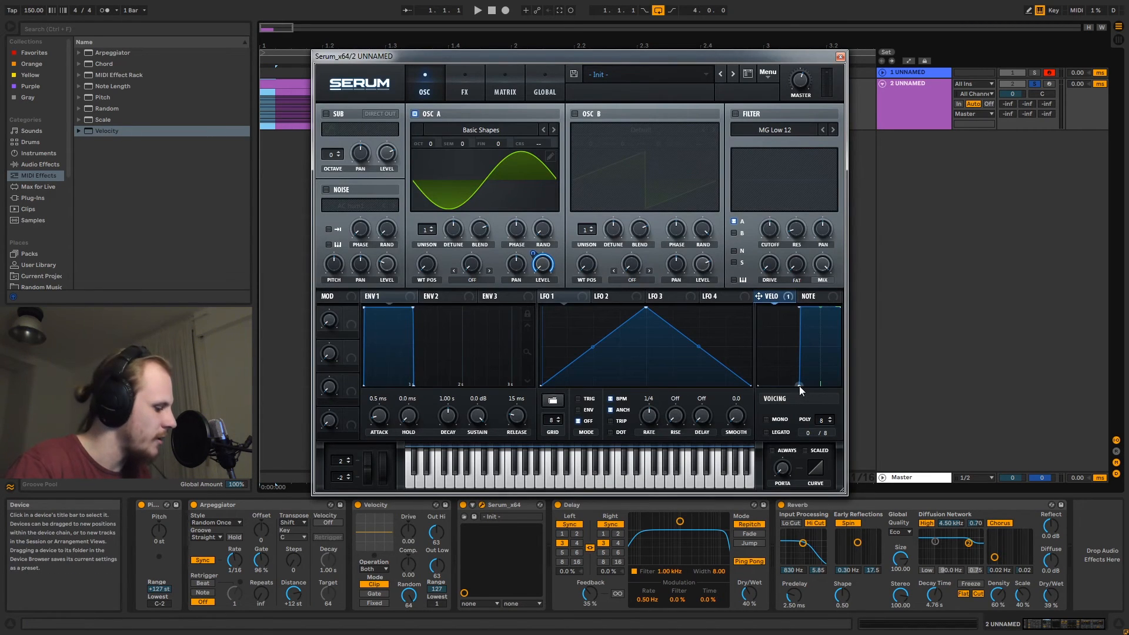
left_click_drag(799, 386, 781, 385)
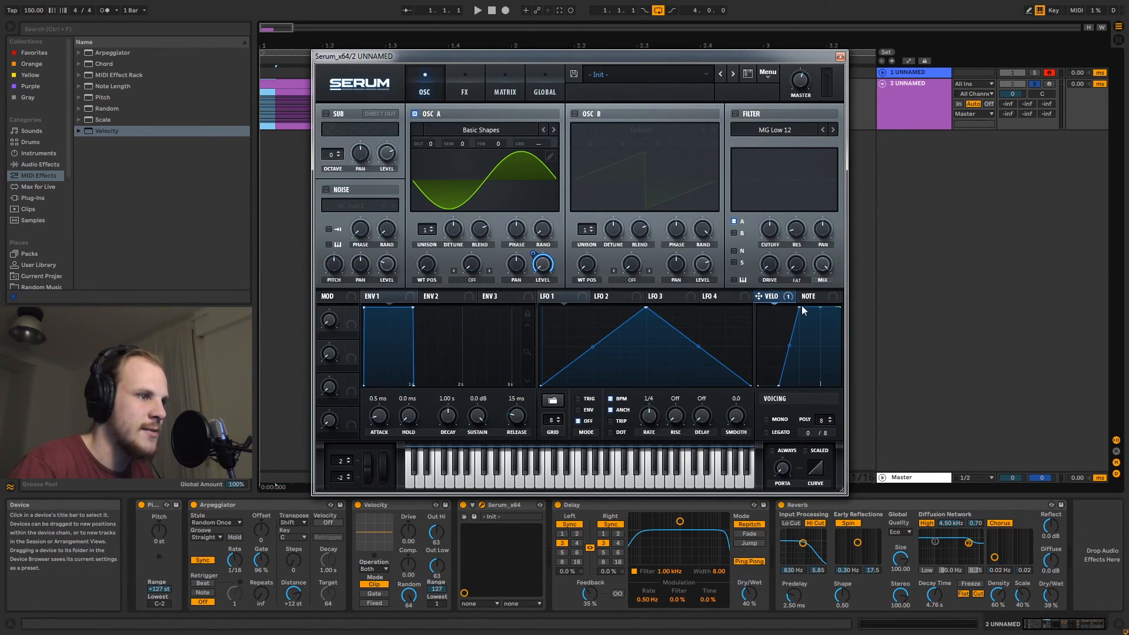
Align the upper point of Serum's velocity curve with the lower one as a vertical step at about one quarter, and play the one-bar clip.
left_click_drag(802, 305, 778, 303)
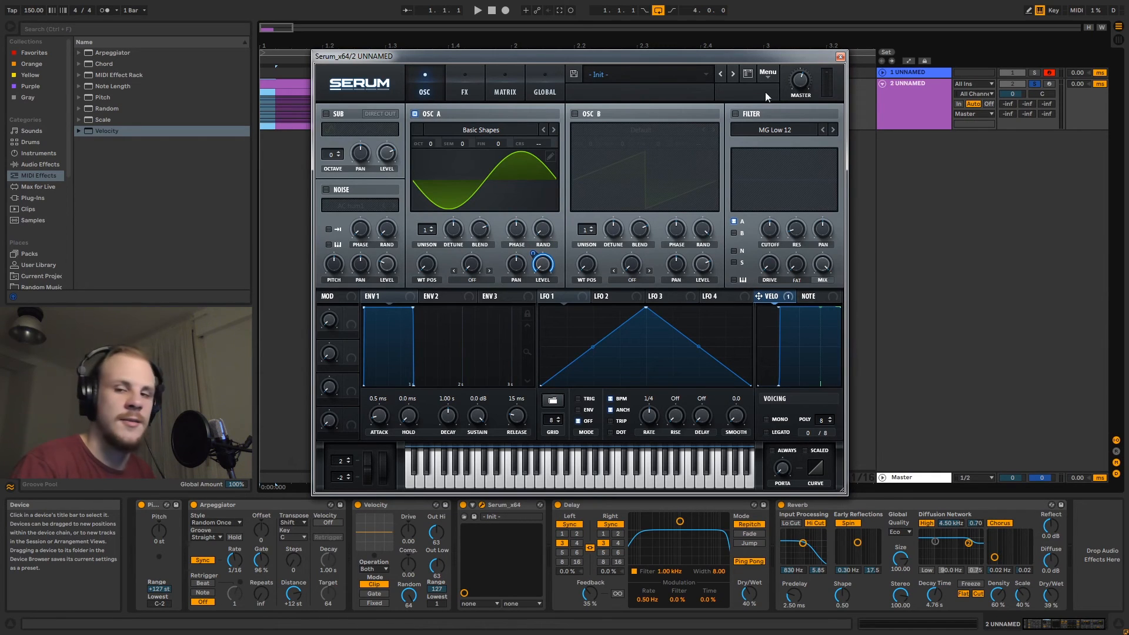
left_click(840, 56)
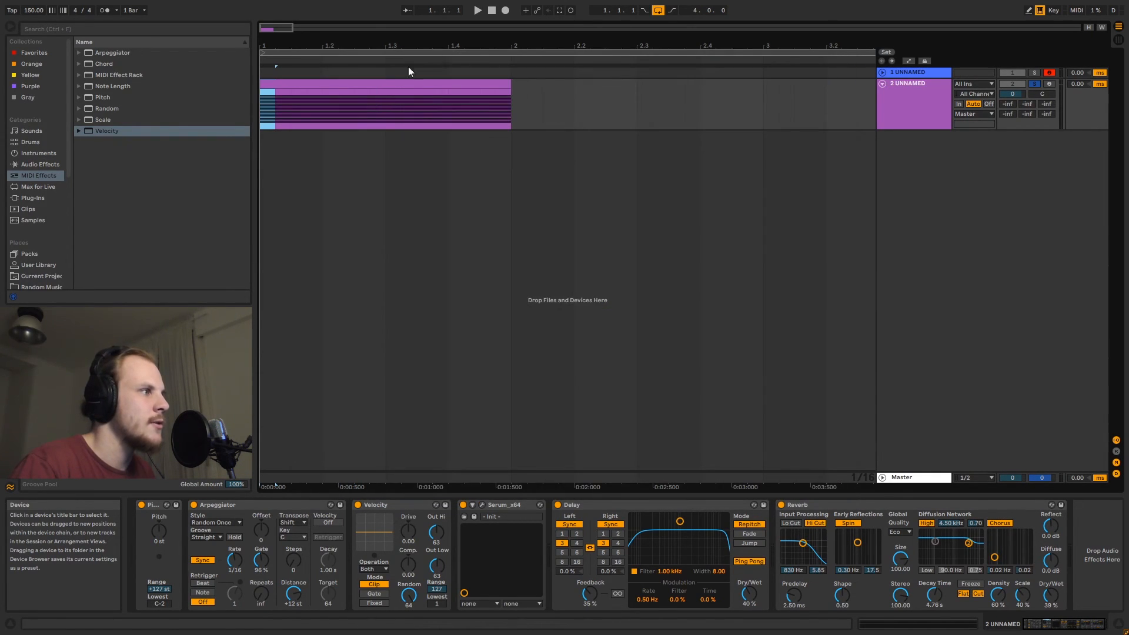
left_click(378, 80)
key("space")
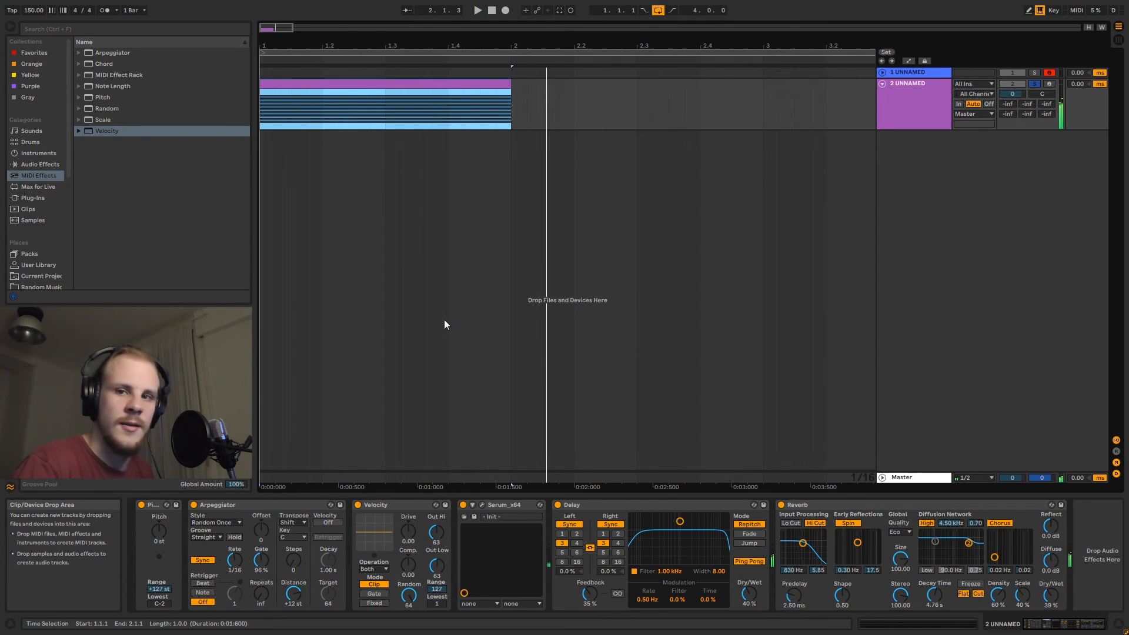
Shift the vertical step in Serum's velocity curve to about three quarters of the velocity range and play the one-bar clip again.
left_click(482, 505)
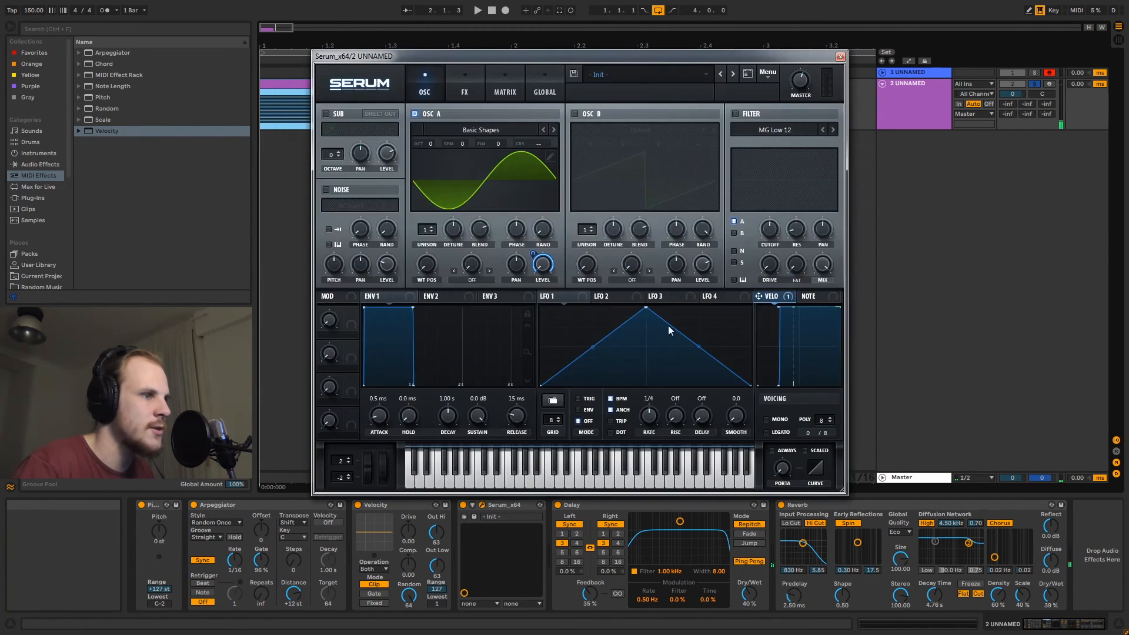
left_click_drag(781, 307, 820, 306)
left_click_drag(778, 386, 796, 386)
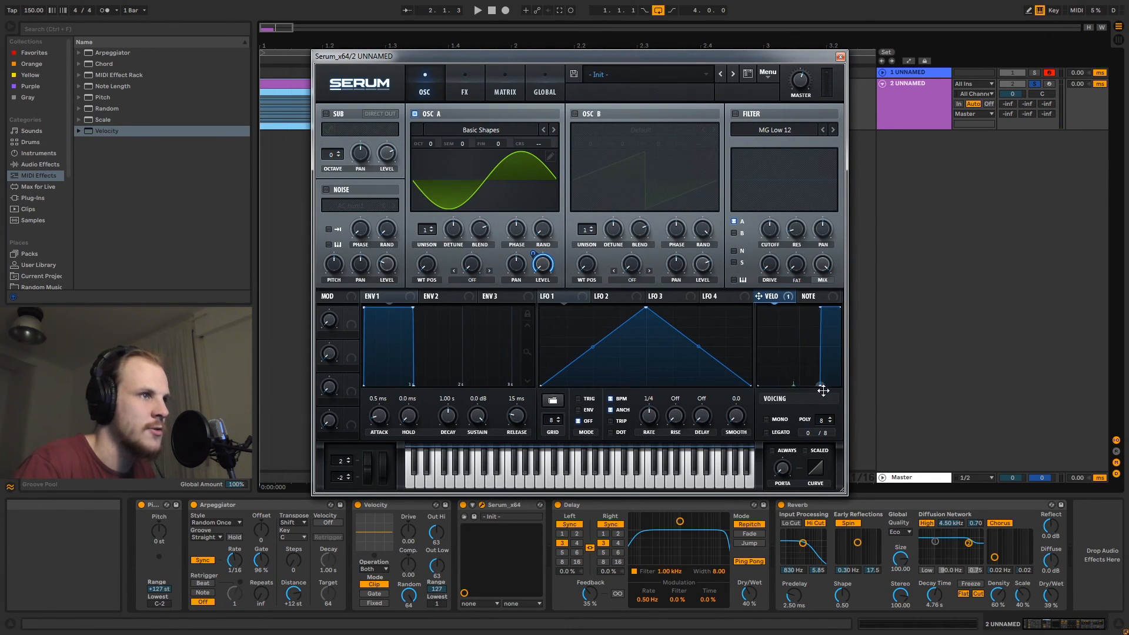
left_click(840, 56)
key("space")
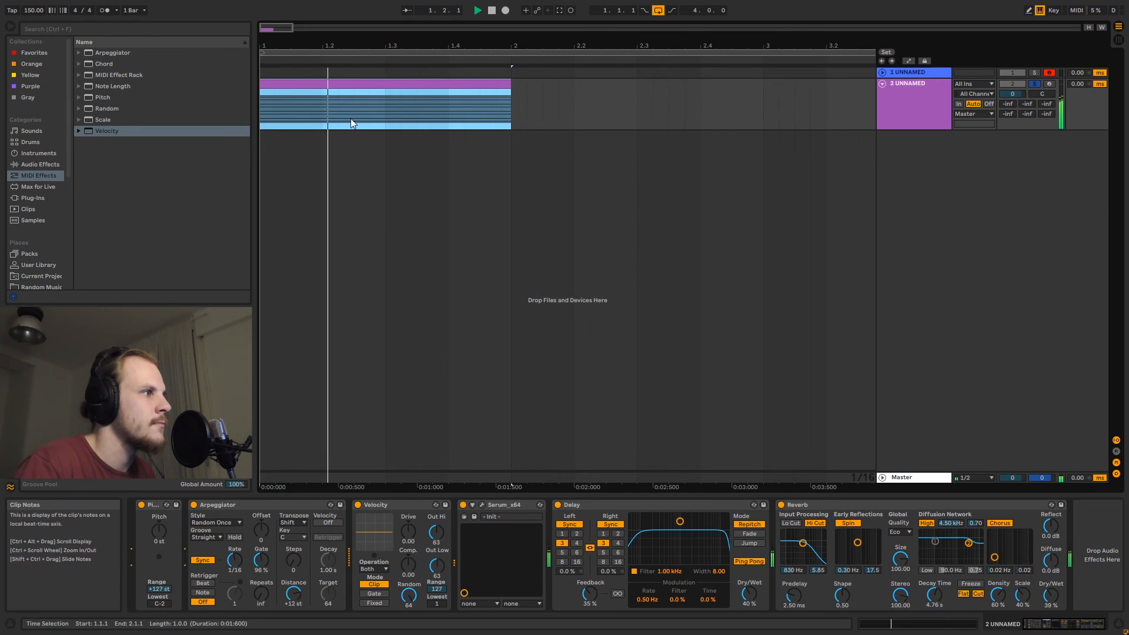